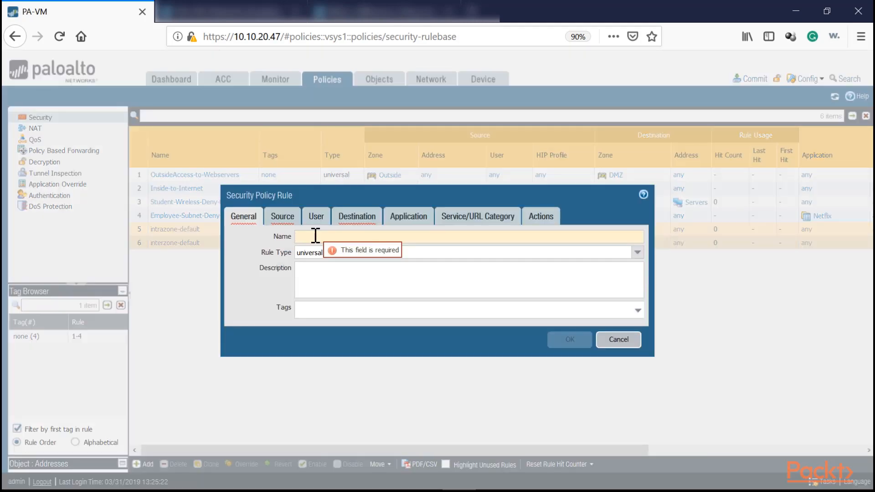
Name the new security policy rule Outside-to-DMZ and set its source zone to Outside
text(Outsid)
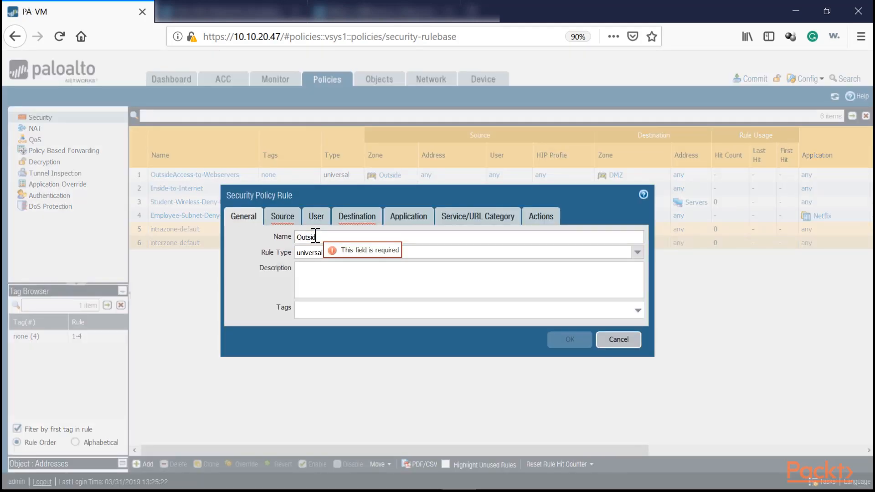
text(e-to-DMZ)
click(282, 216)
click(238, 370)
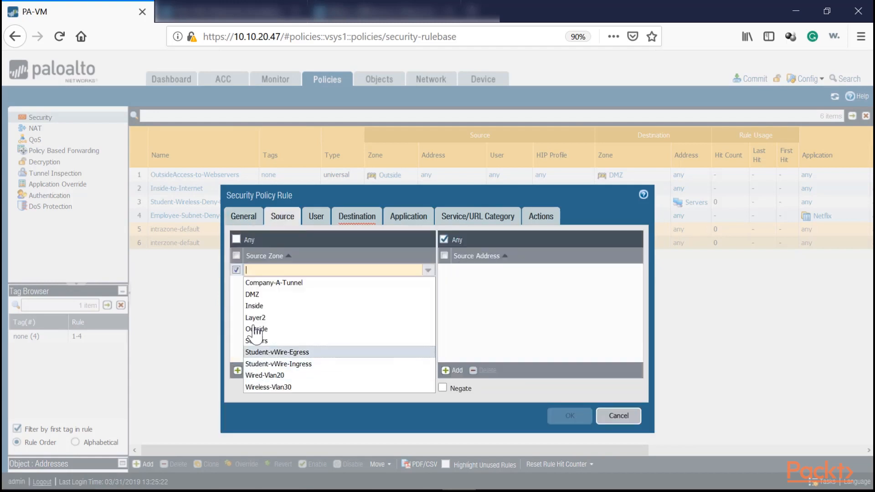
click(255, 330)
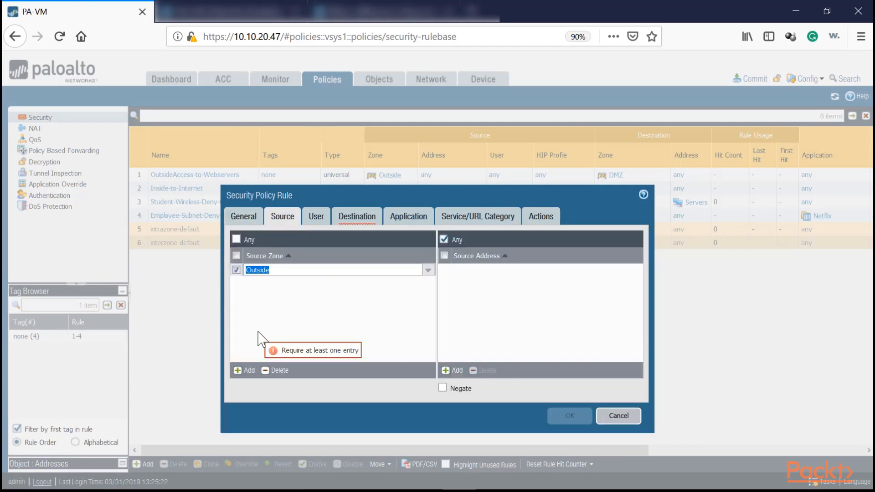
click(262, 288)
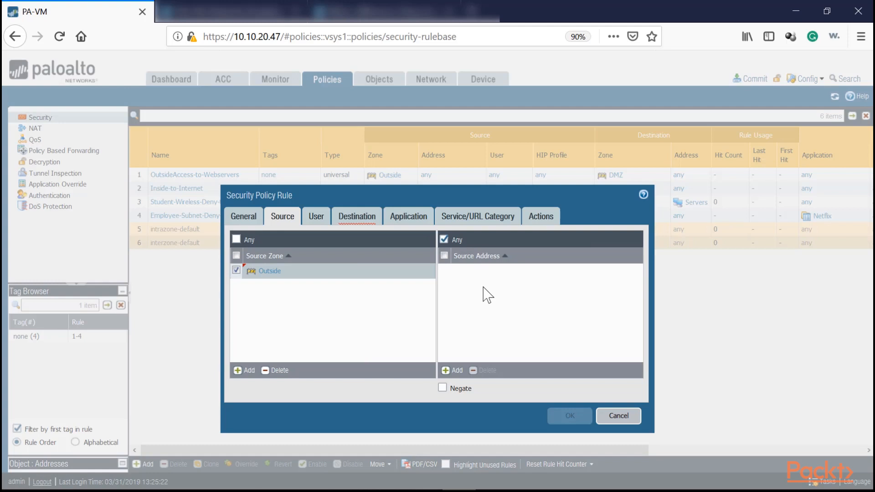
Add the US (United States) region as a source address of the rule
click(451, 371)
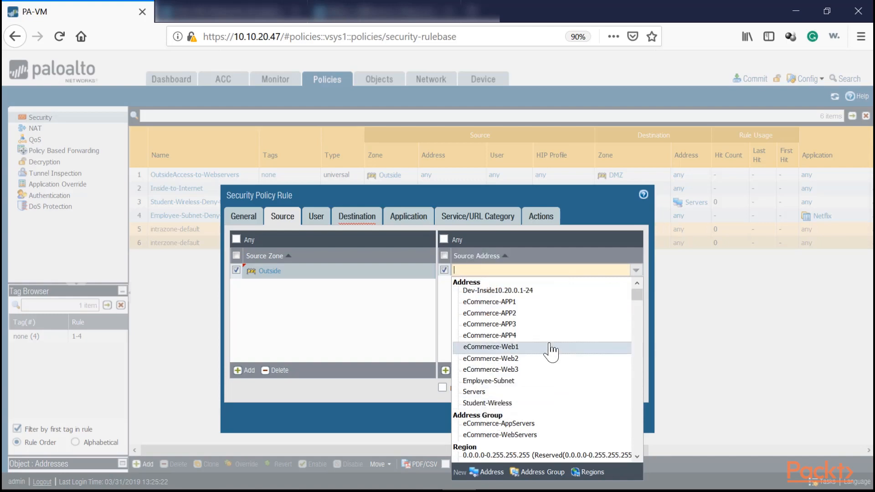
scroll(552, 351, down, 20)
scroll(550, 357, down, 15)
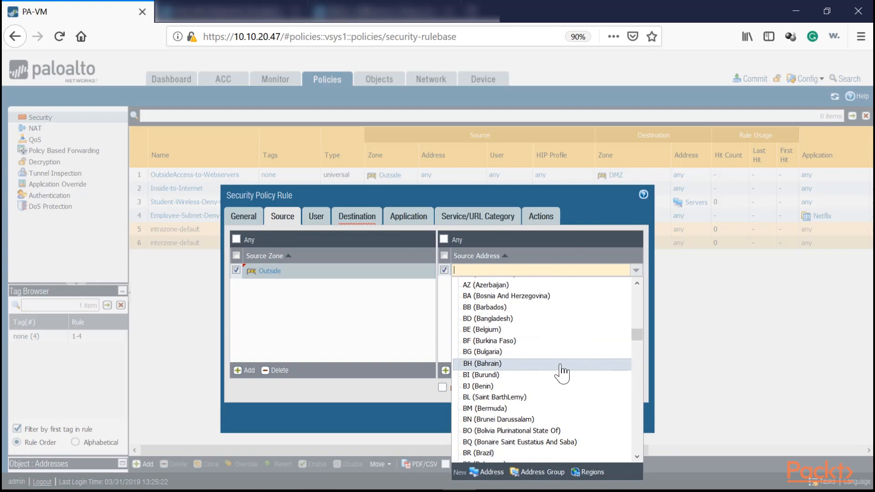
scroll(561, 367, down, 18)
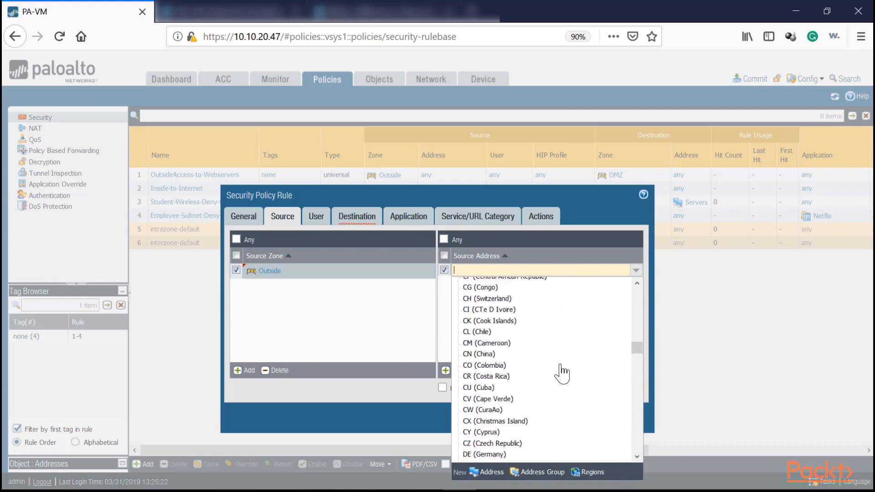
scroll(561, 370, down, 10)
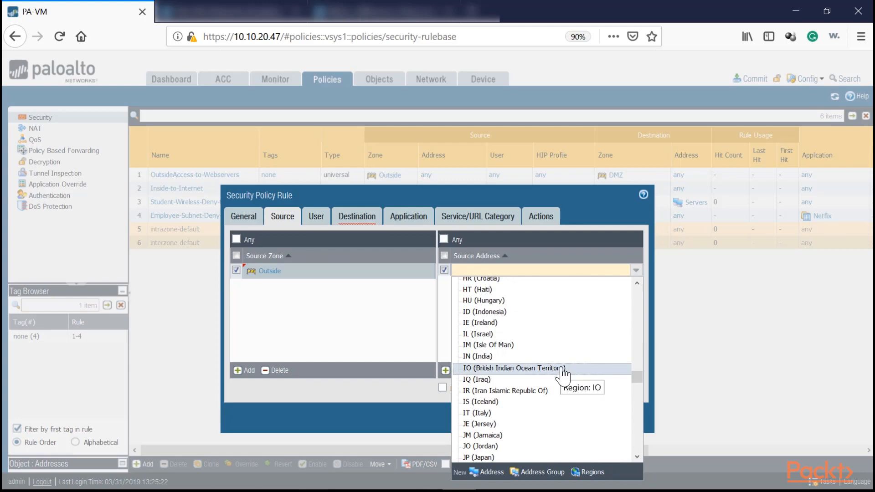
scroll(563, 376, down, 20)
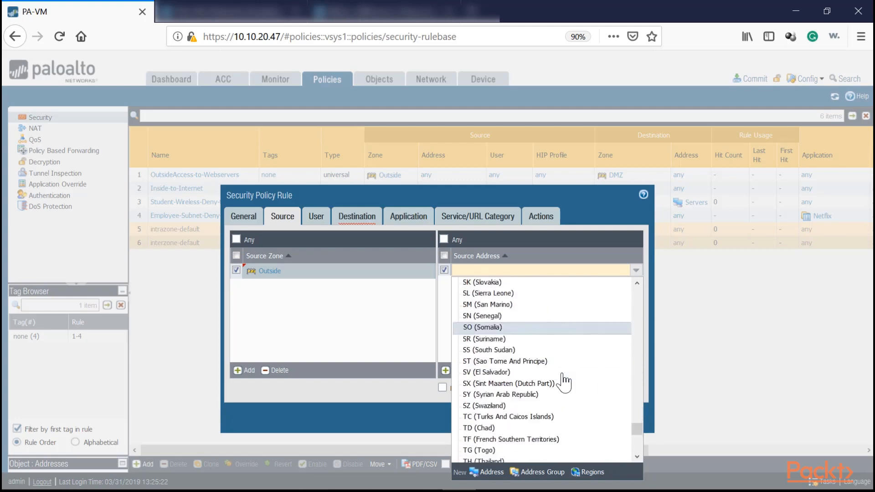
scroll(564, 380, down, 10)
text(U)
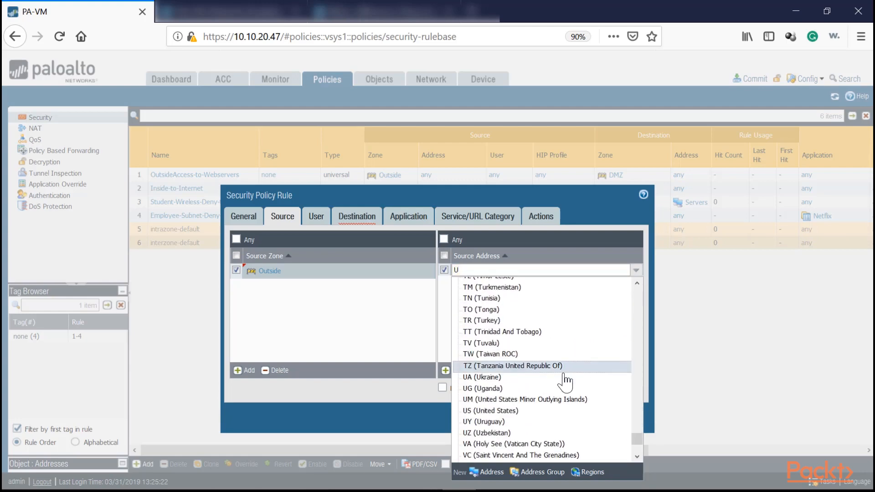
text(ni)
scroll(563, 379, down, 3)
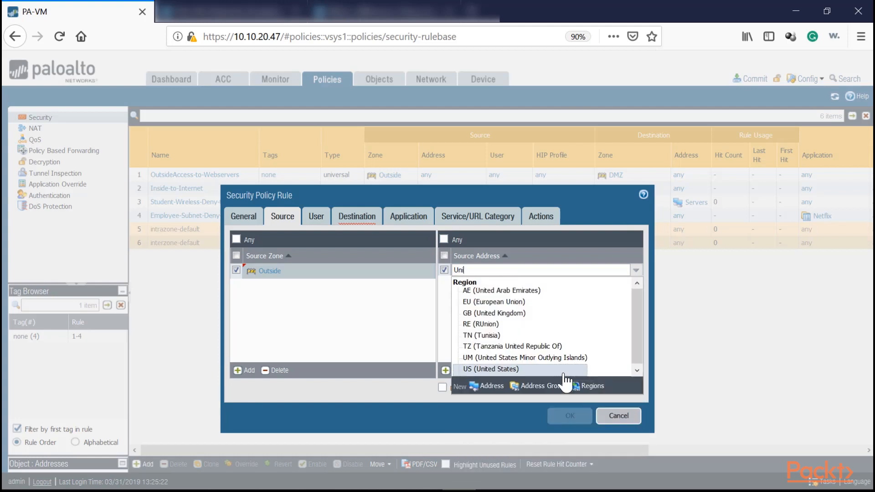
click(529, 369)
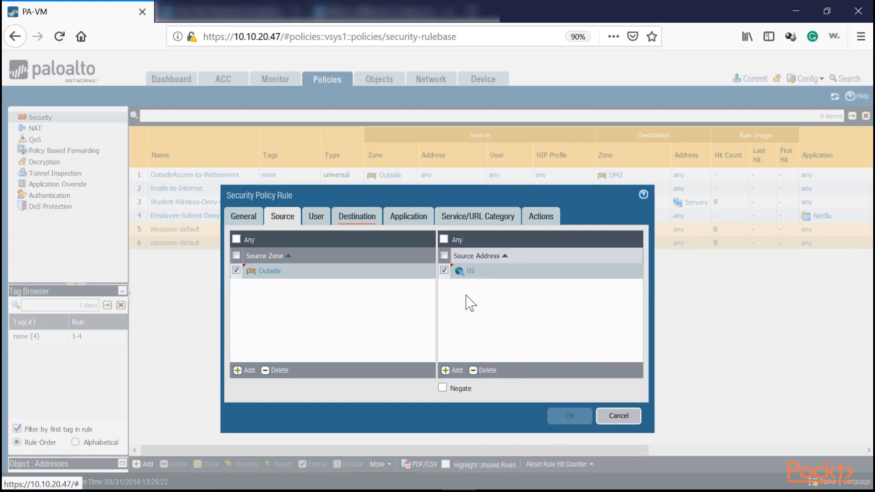
Add the EU (European Union) region as a second source address of the rule
click(455, 370)
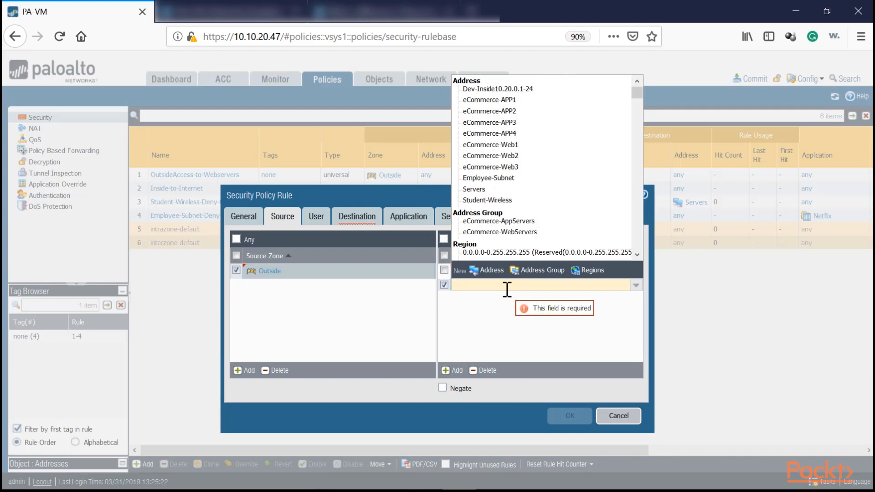
text(Eur)
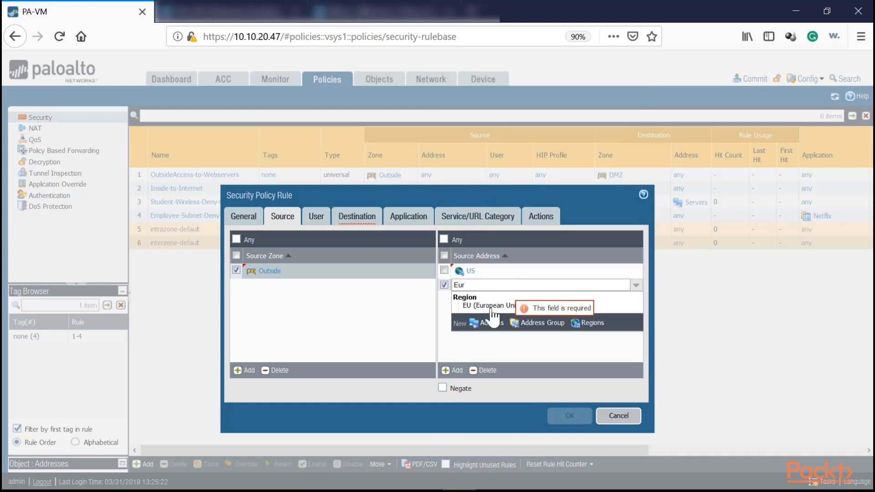
click(487, 308)
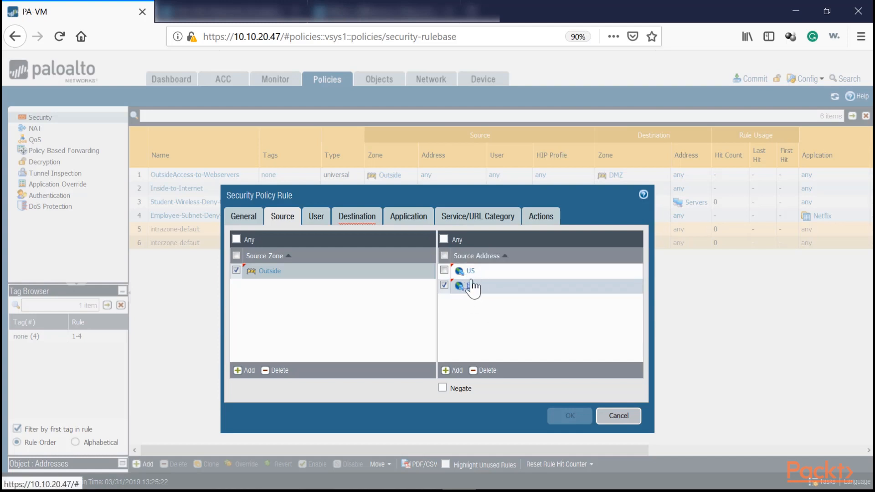
Set the rule's destination zone to DMZ
click(358, 217)
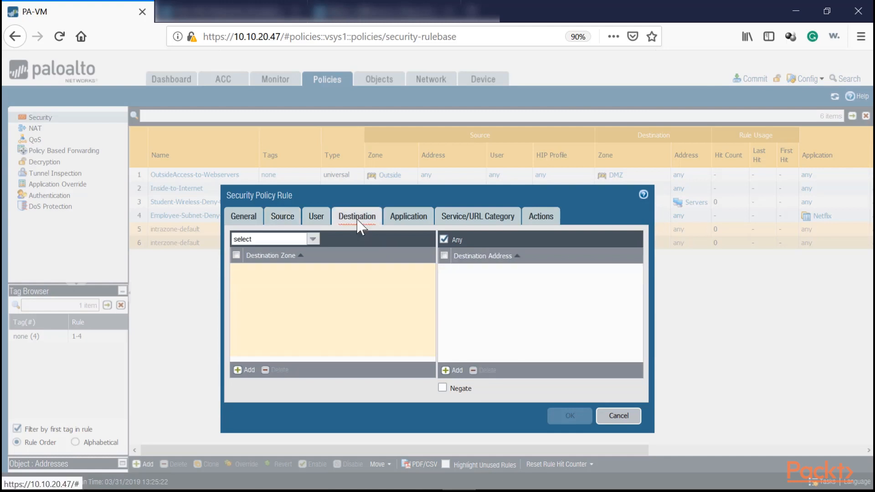
click(237, 370)
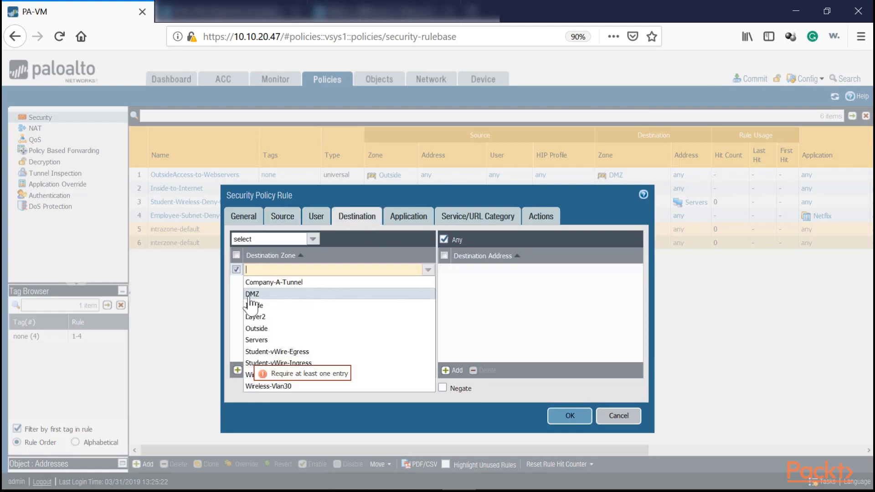
click(253, 295)
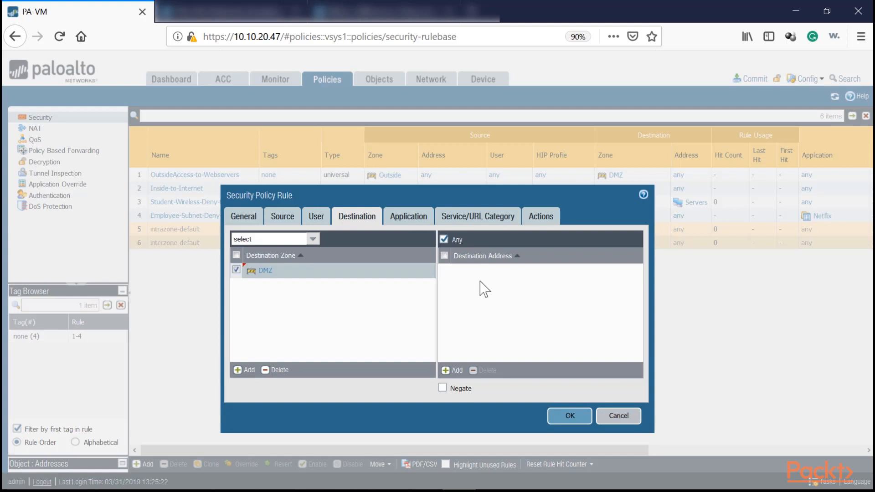
Set the rule's service to application-default and save the rule with its default Allow action
click(415, 219)
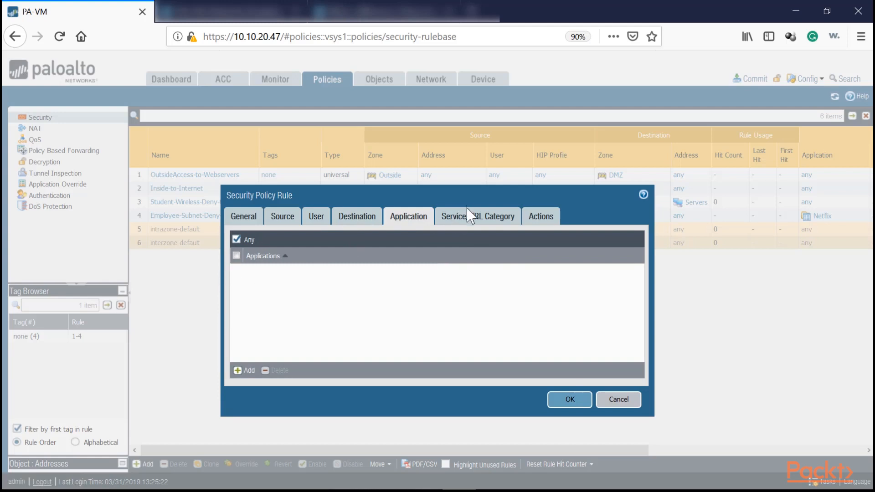
click(469, 217)
click(313, 240)
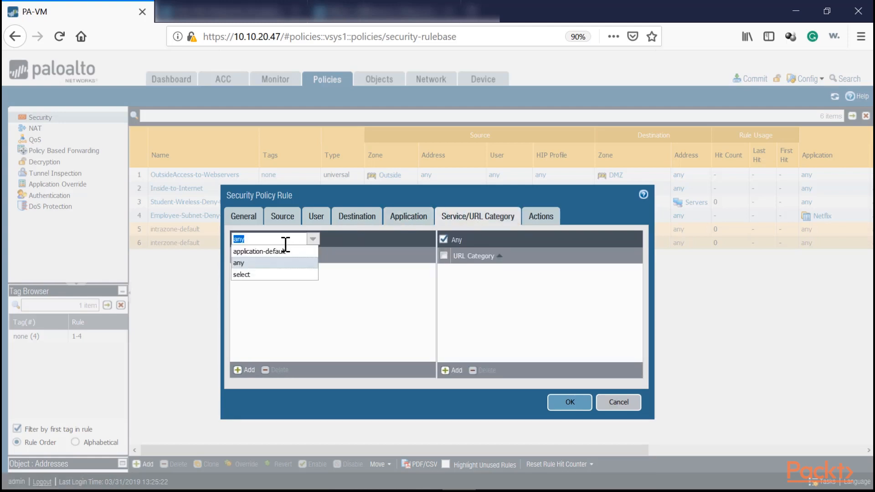
click(283, 264)
click(310, 239)
click(269, 251)
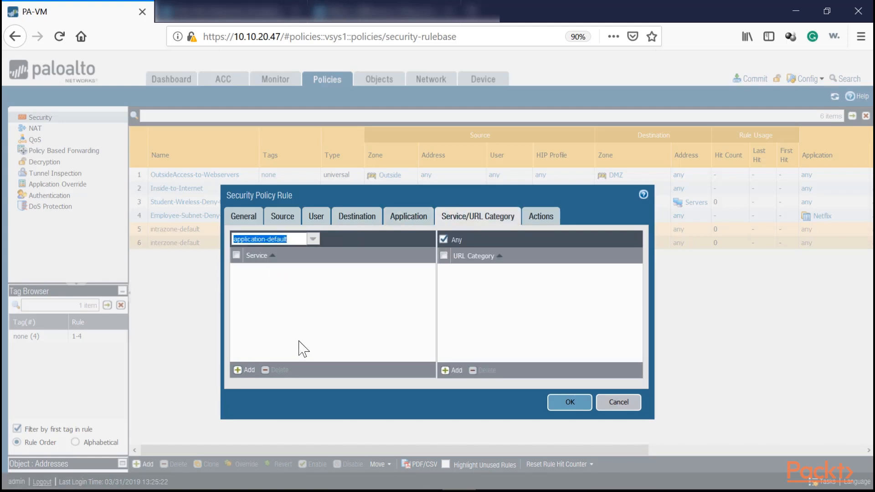
click(541, 216)
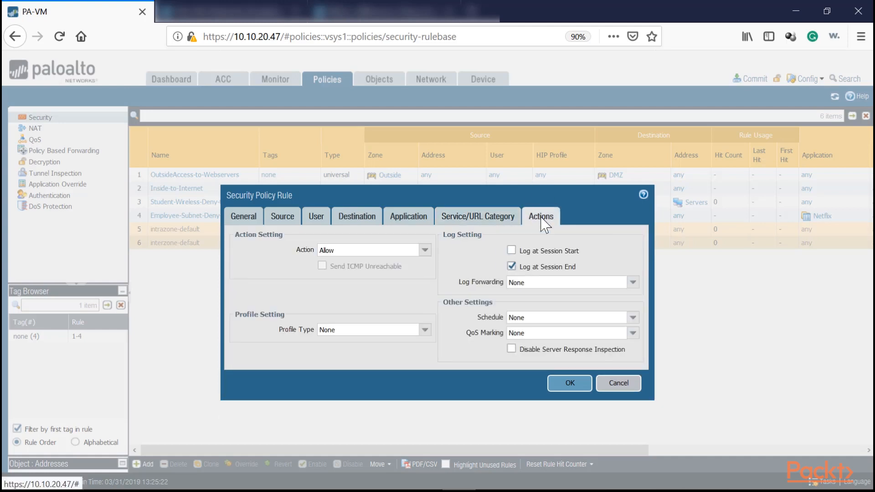
click(564, 385)
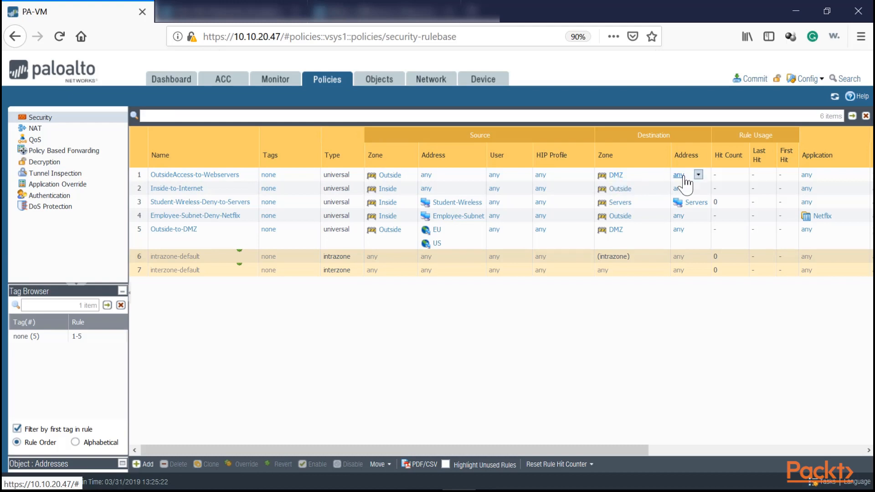
Move the Outside-to-DMZ rule above OutsideAccess-to-Webservers, making it the first rule in the security rulebase
drag(636, 450, 818, 442)
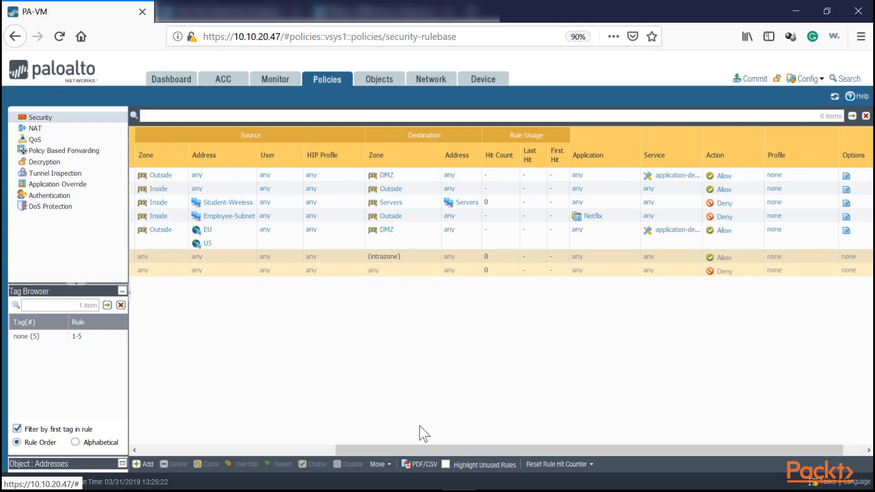
drag(414, 450, 166, 450)
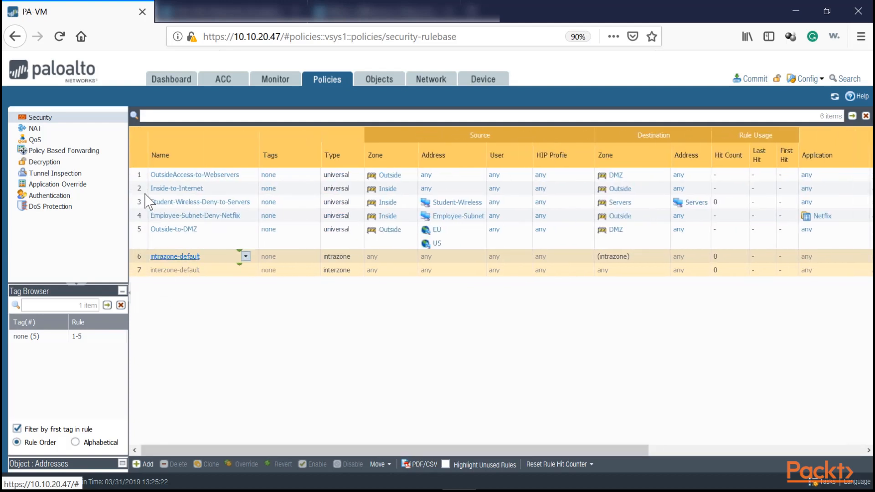
click(139, 176)
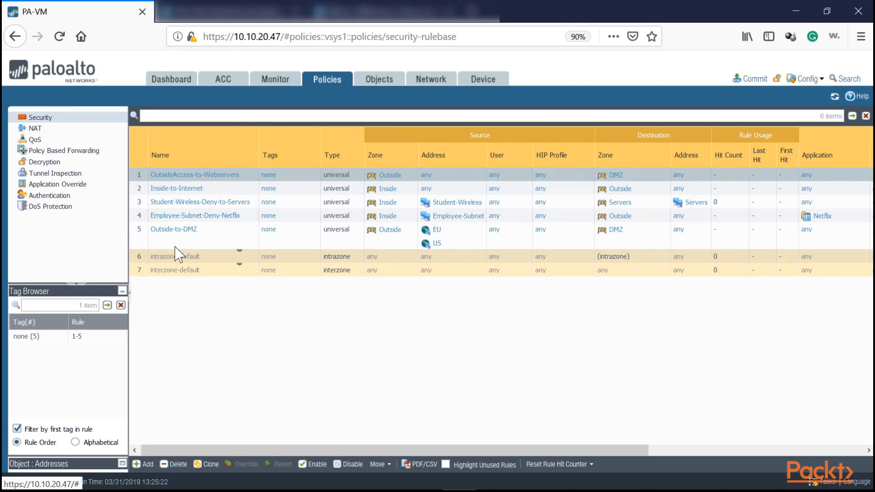
click(154, 237)
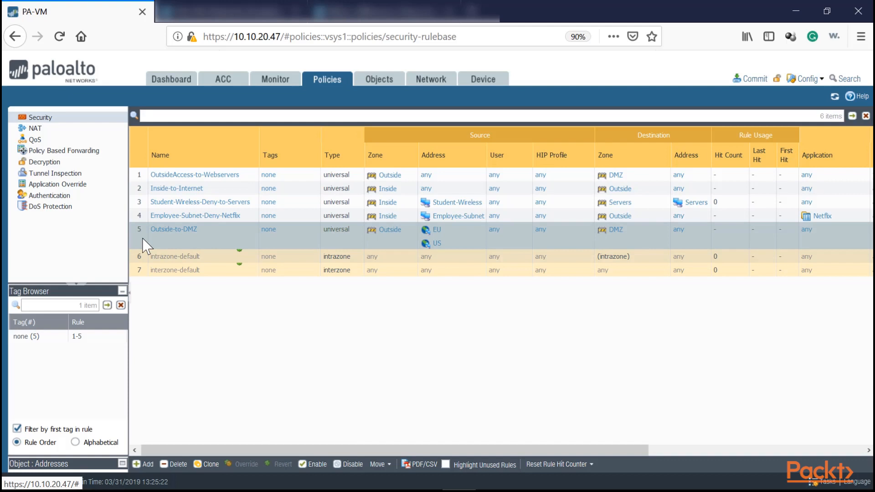
drag(145, 246, 143, 173)
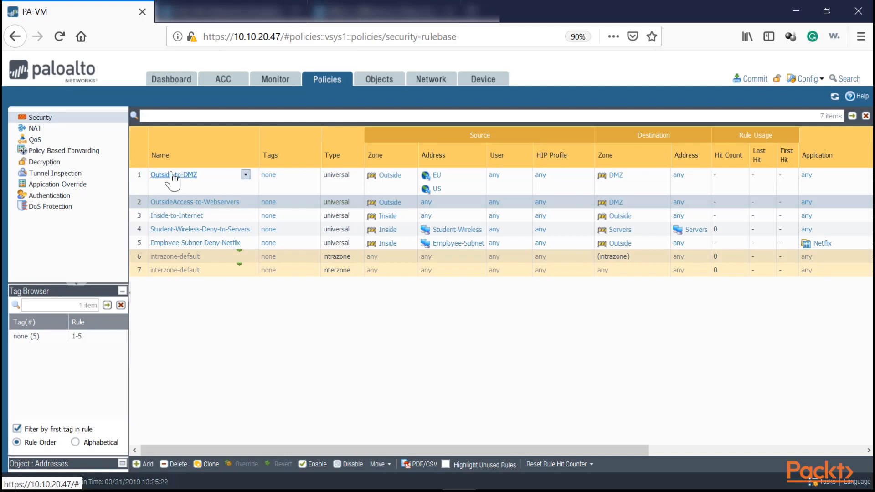
click(161, 188)
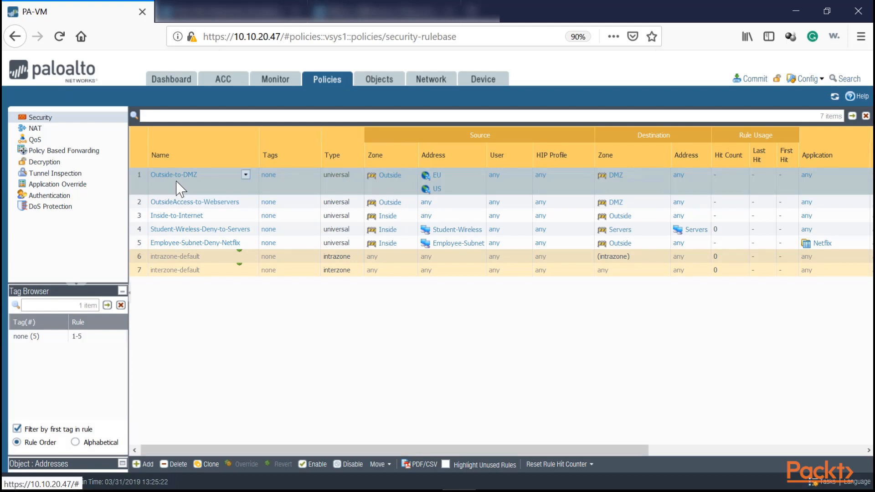
click(150, 201)
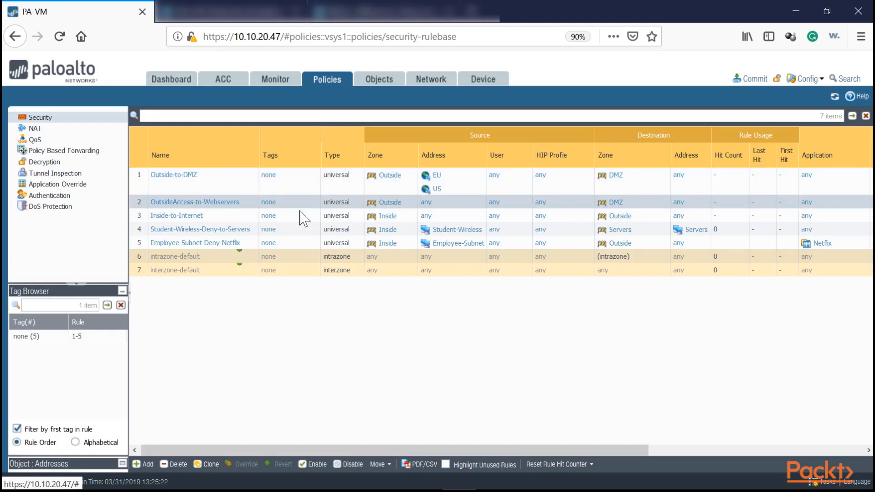
click(134, 186)
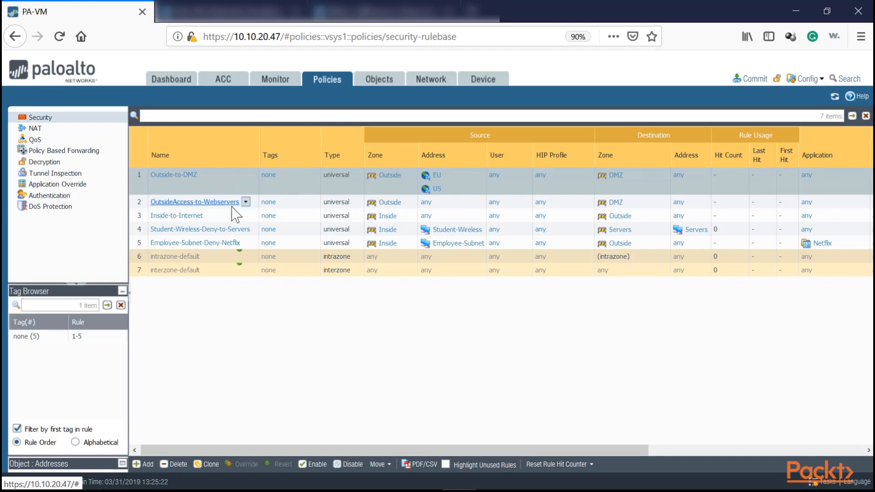
Change the Action setting of the OutsideAccess-to-Webservers rule and save the rule
click(456, 204)
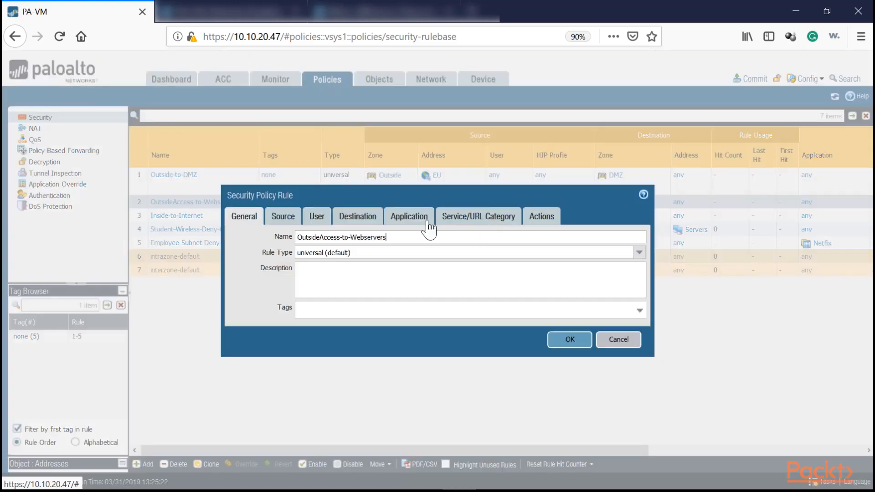
click(540, 216)
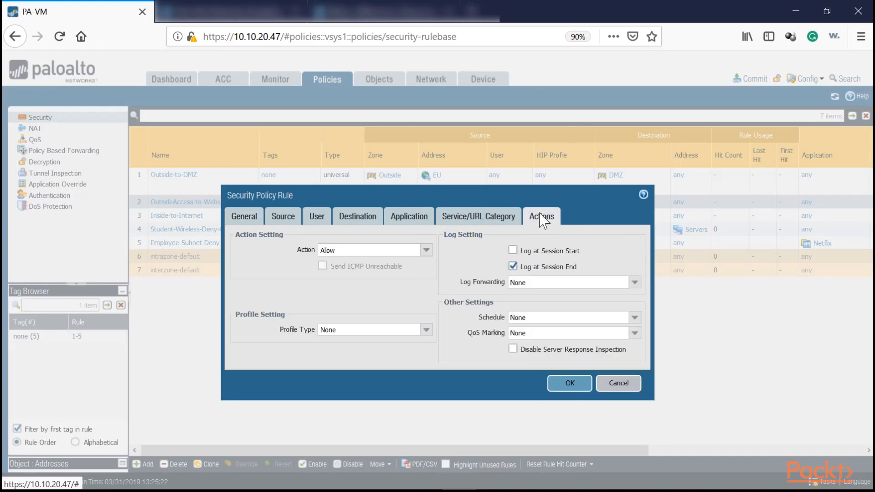
click(426, 251)
click(423, 262)
click(569, 384)
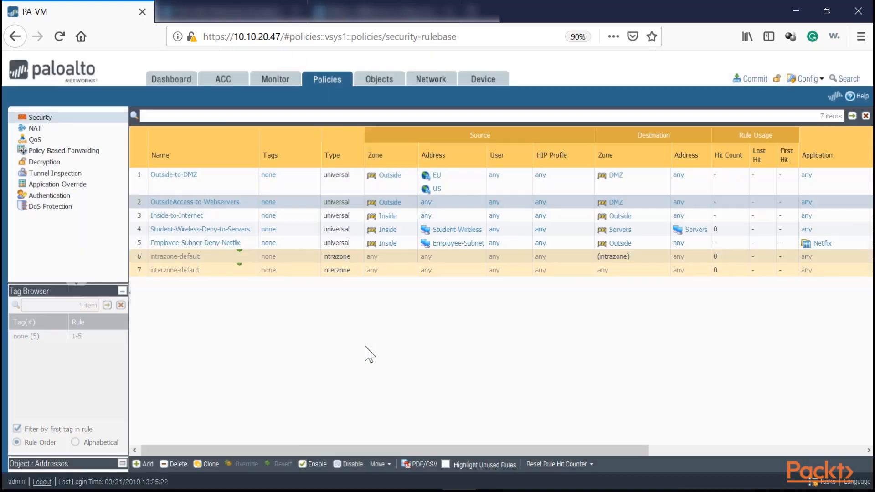
drag(416, 448, 291, 444)
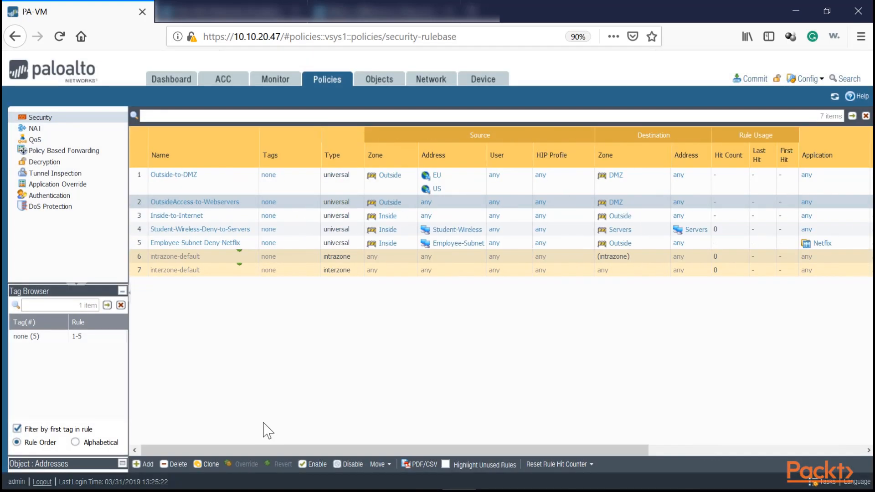
Delete the OutsideAccess-to-Webservers rule from the security rulebase and confirm the deletion
right_click(136, 212)
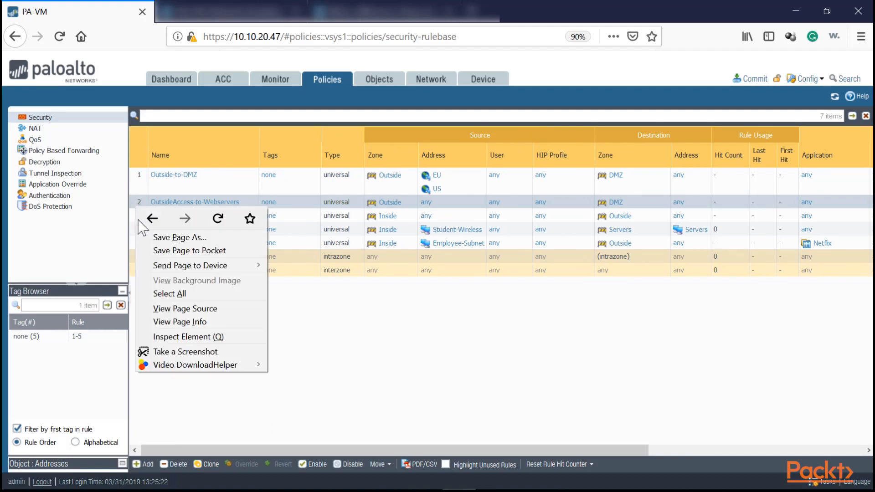
click(173, 464)
click(413, 314)
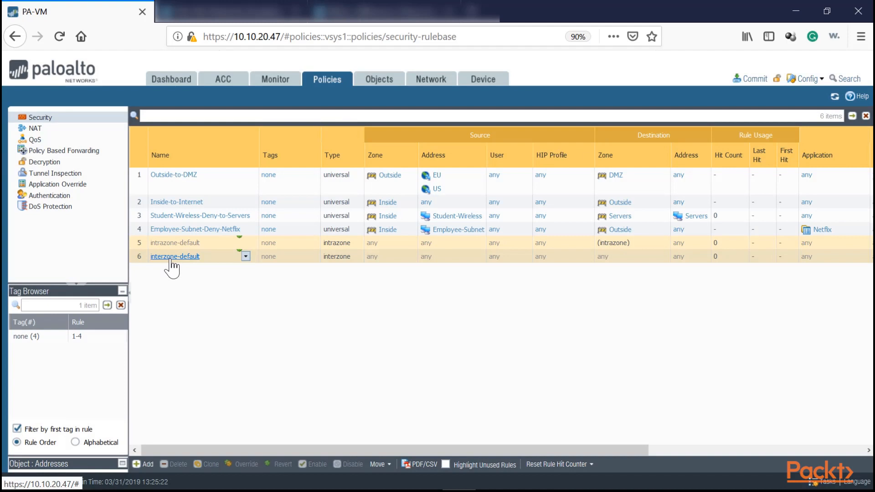
Review the Action settings and the evaluation order of the remaining security rules, from Outside-to-DMZ down to interzone-default
drag(171, 450, 431, 451)
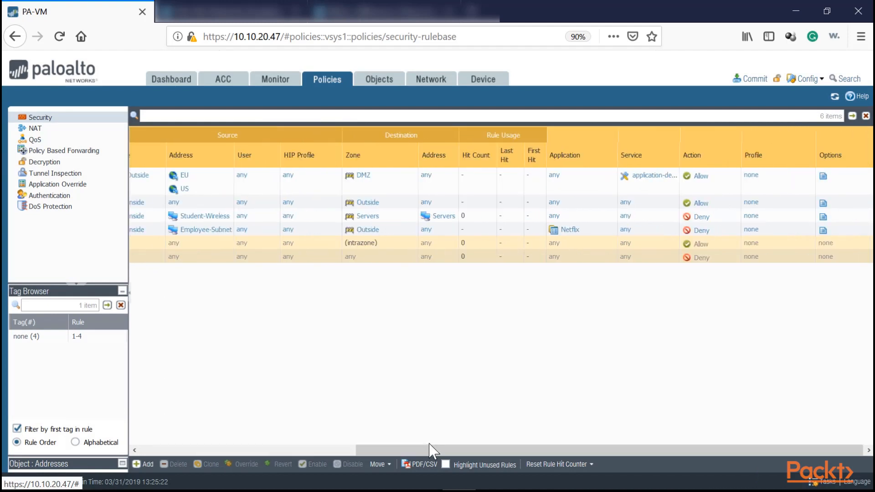
mouse_move(703, 261)
drag(410, 451, 156, 420)
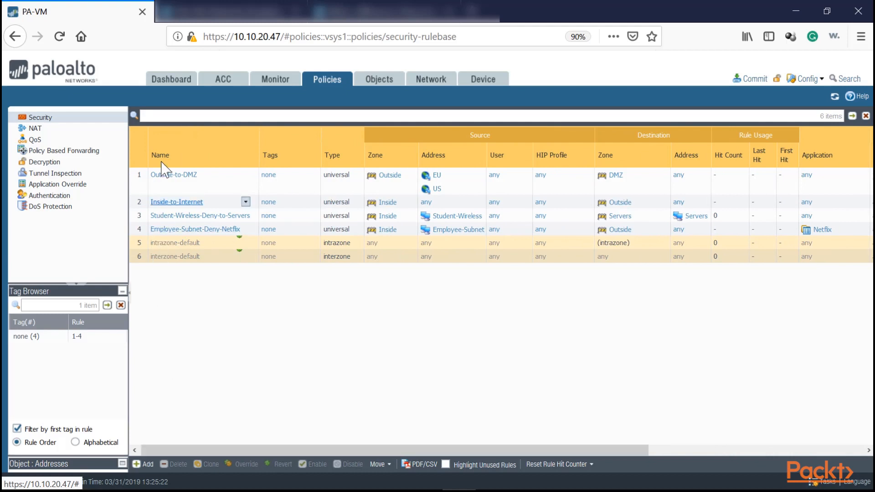
click(162, 190)
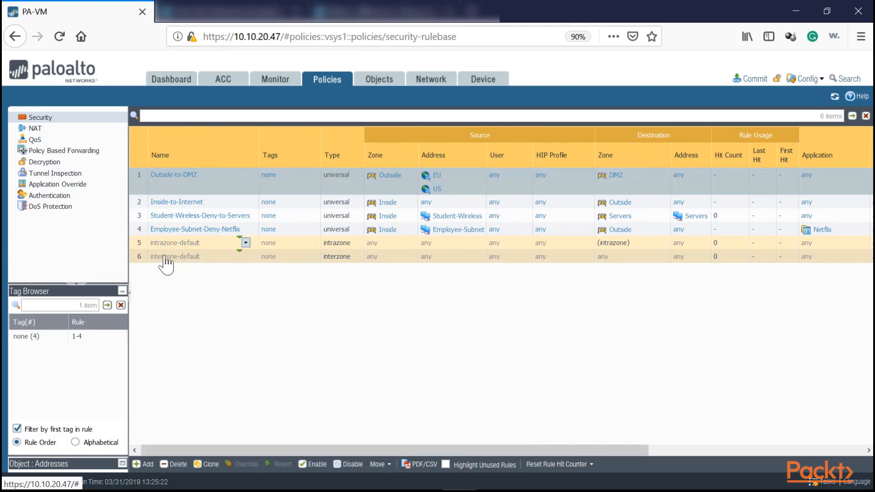
mouse_move(401, 216)
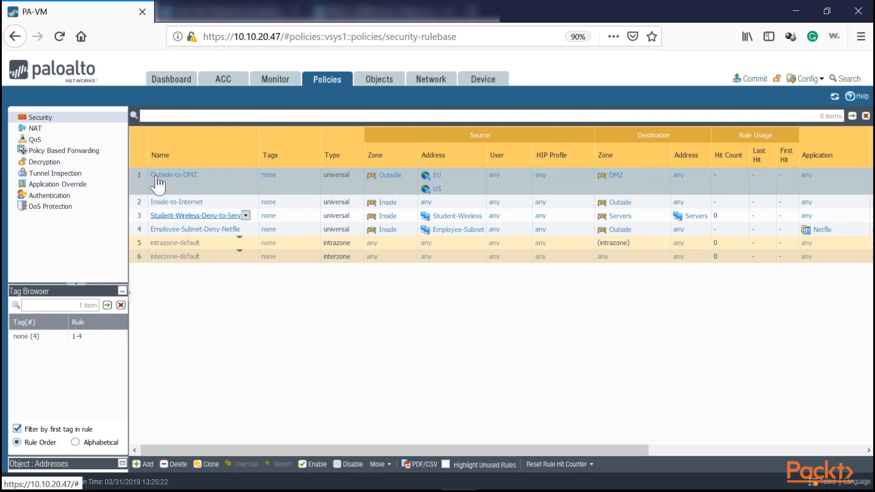
click(208, 261)
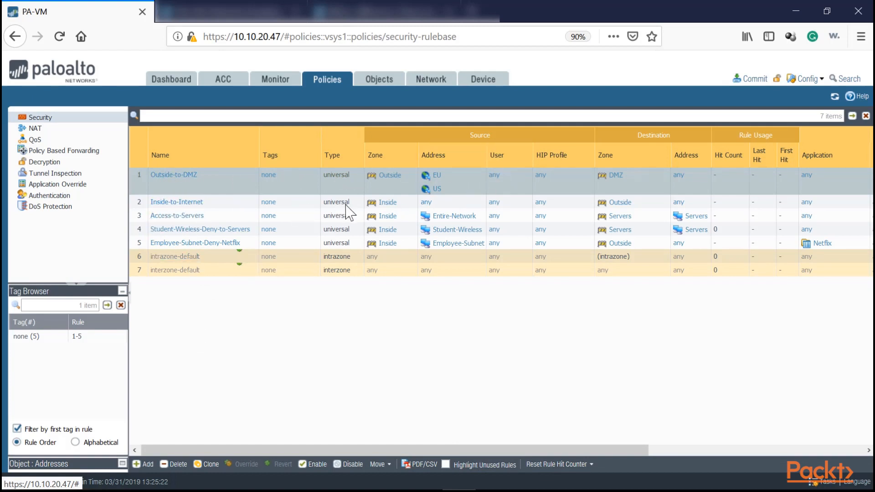
Move the Inside-to-Internet rule below Employee-Subnet-Deny-Netflix, directly above the default rules
click(377, 206)
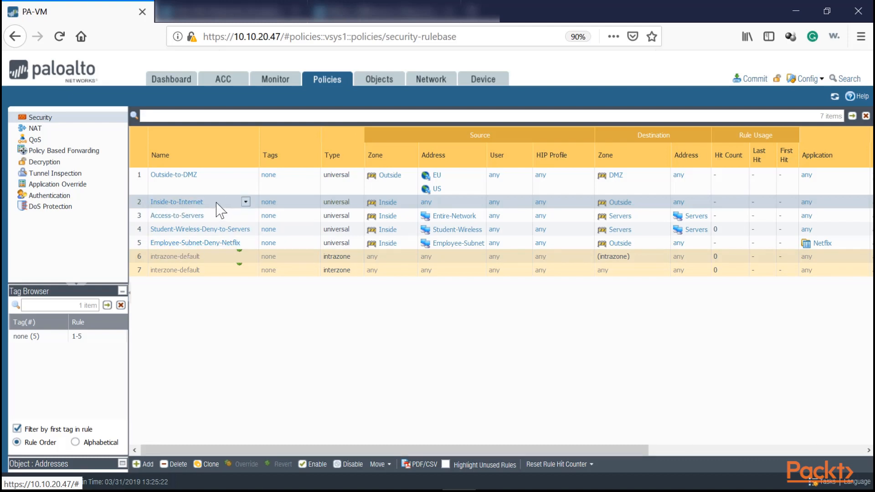
drag(141, 208, 158, 255)
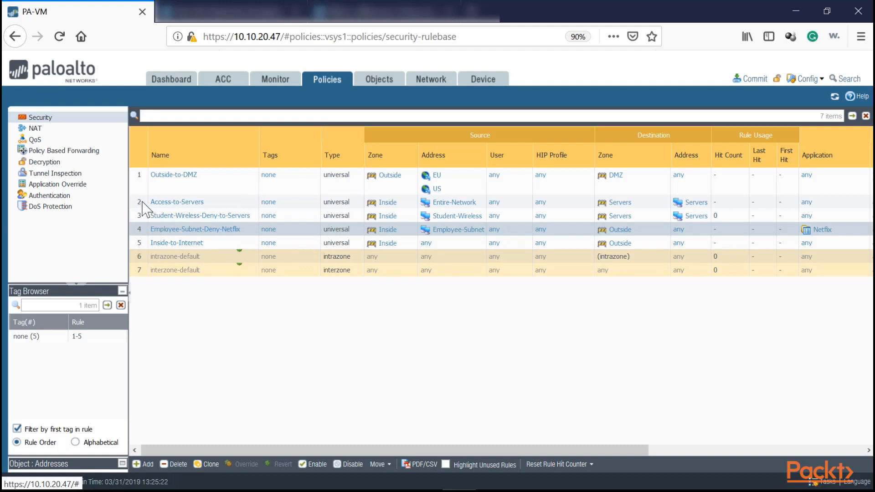
Add a security rule beneath Access-to-Servers and name it Marketing-Deny-HR-Servers
click(229, 204)
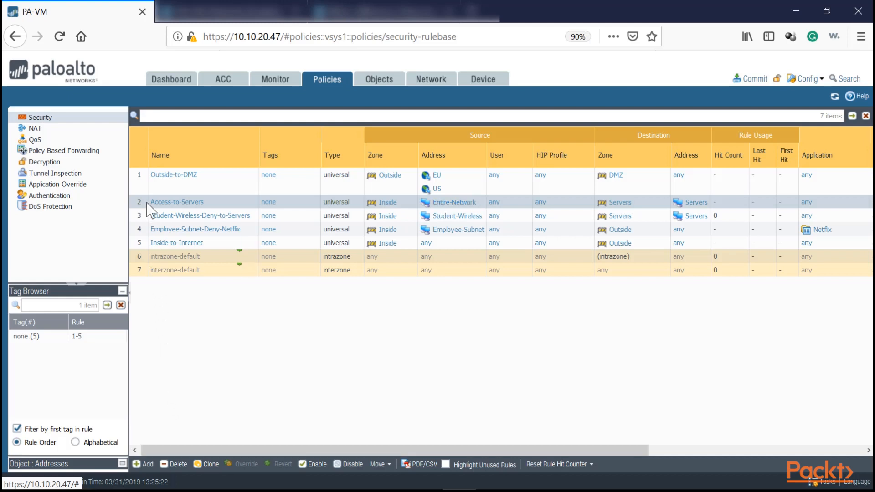
click(144, 463)
click(310, 237)
text(Man)
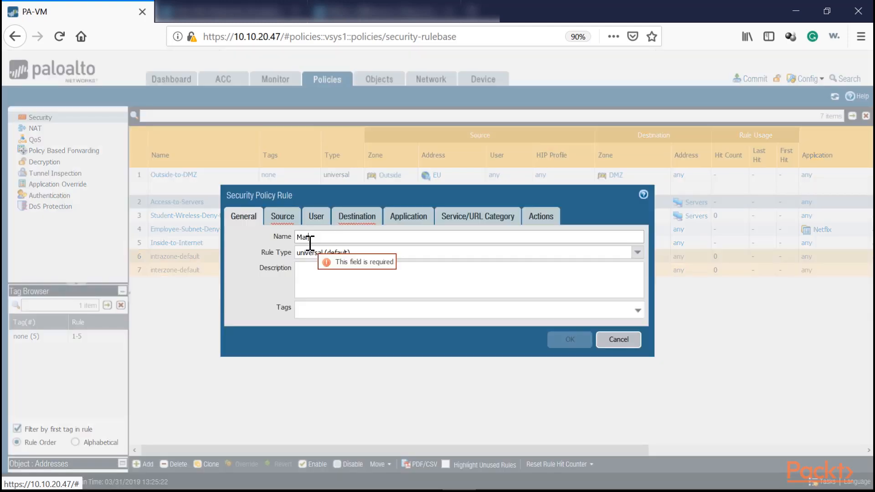
key(BackSpace)
key(BackSpace)
key(BackSpace)
text(Ma)
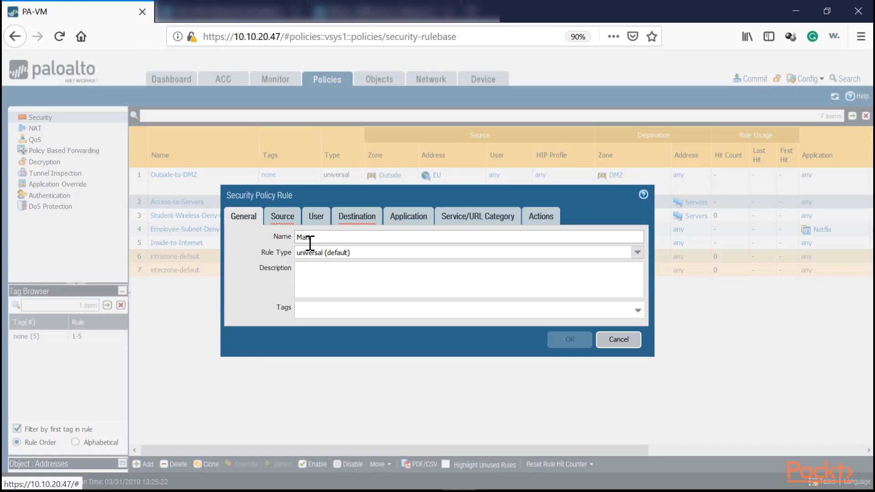
text(rketing-Deny-HR-Servers)
Set the new rule's source zone to Inside and its source address to Employee-Subnet
click(283, 216)
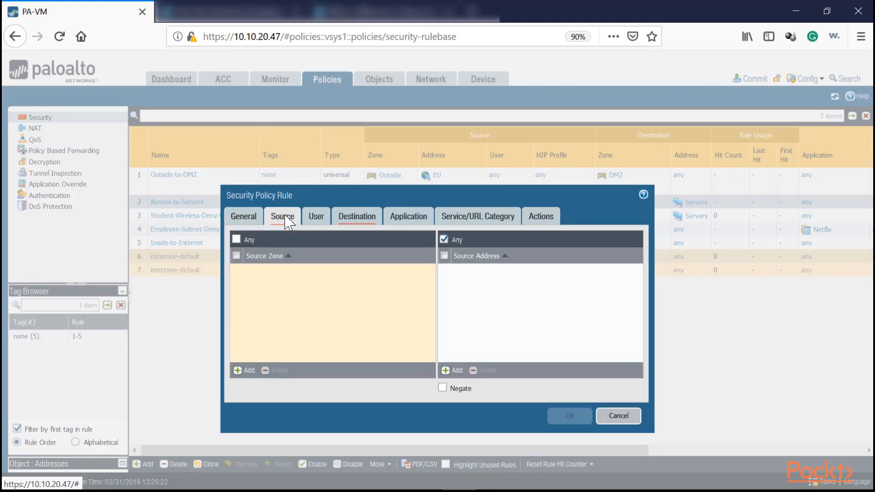
click(249, 370)
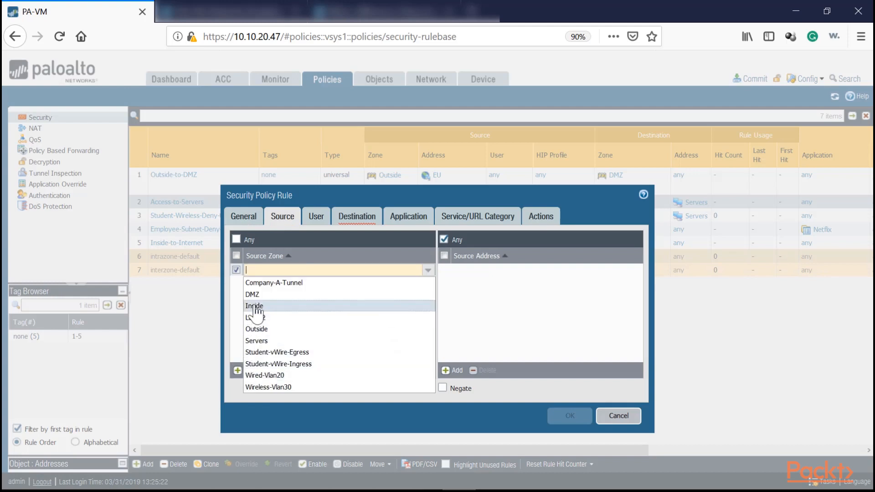
click(253, 305)
click(453, 371)
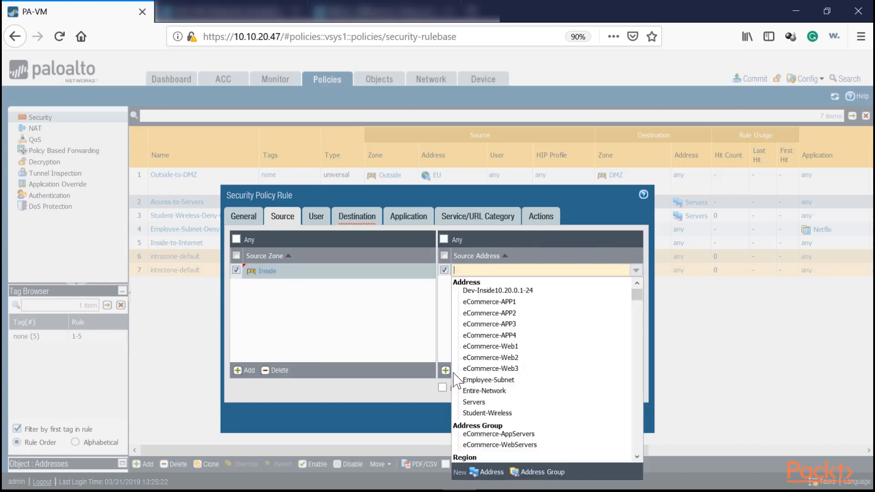
click(496, 383)
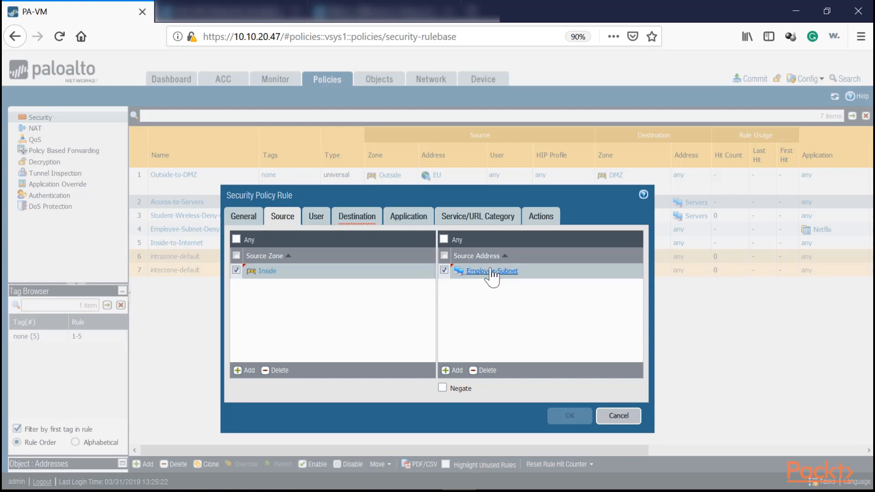
Restrict the rule to the source user group padomain\hr-staff
click(322, 221)
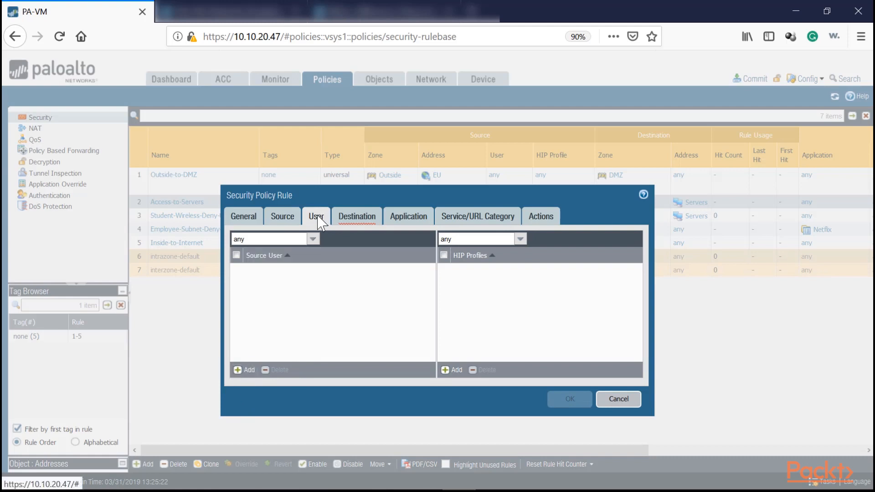
click(246, 370)
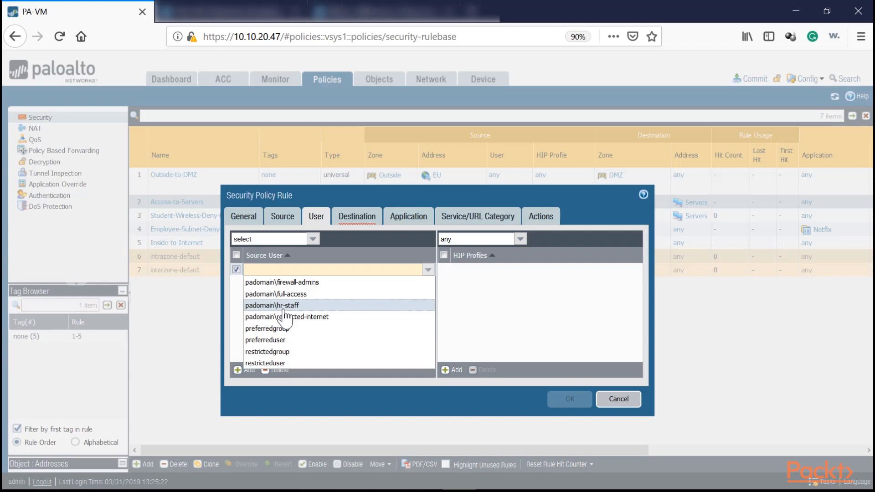
click(273, 307)
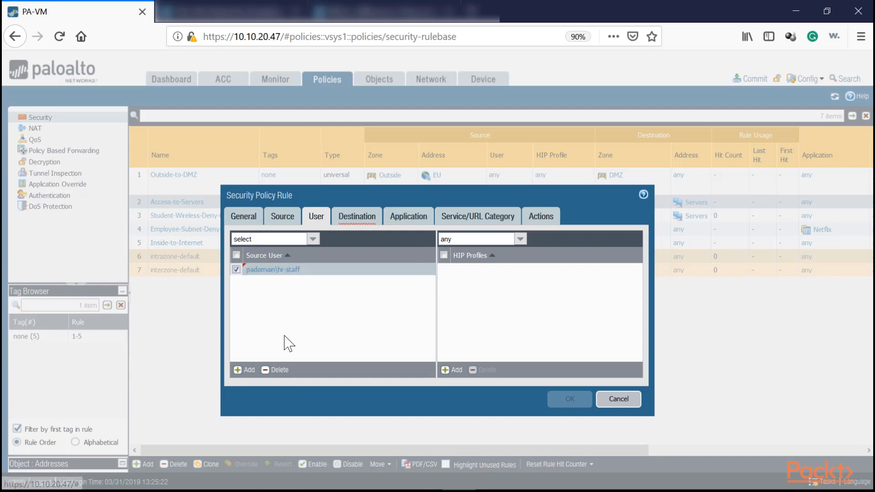
Set the Marketing-Deny-HR-Servers rule's destination zone to Servers
click(357, 216)
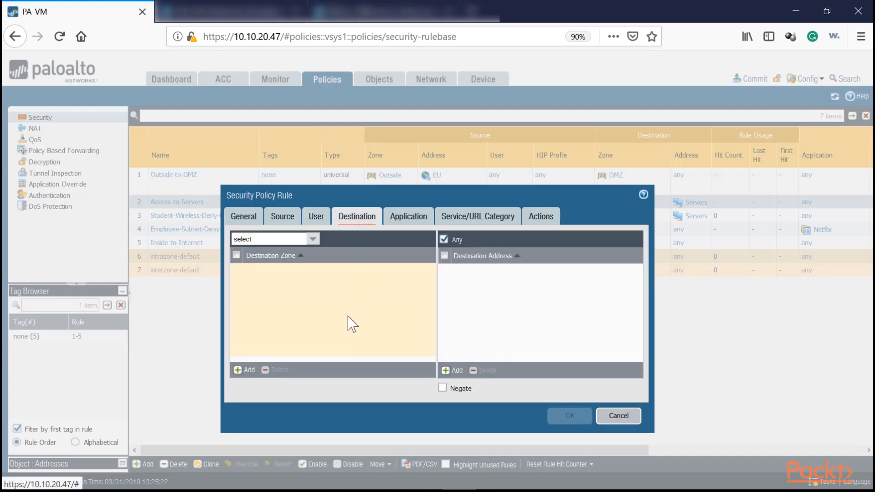
click(244, 384)
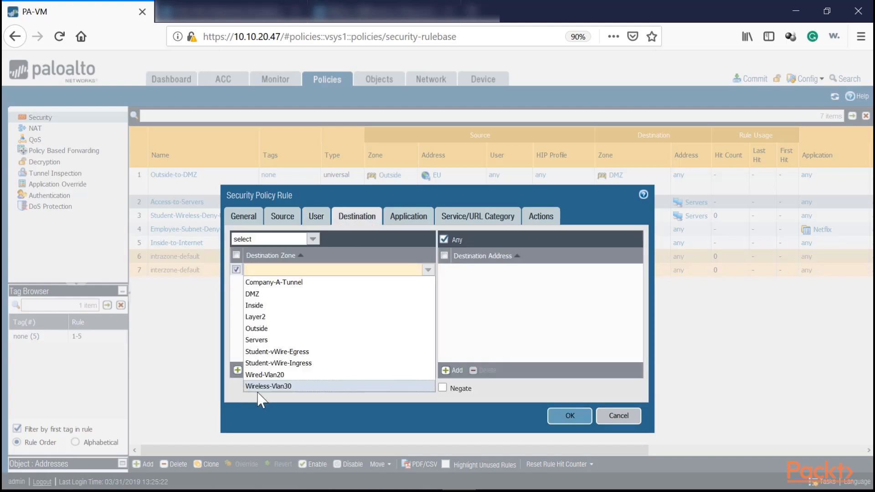
click(259, 343)
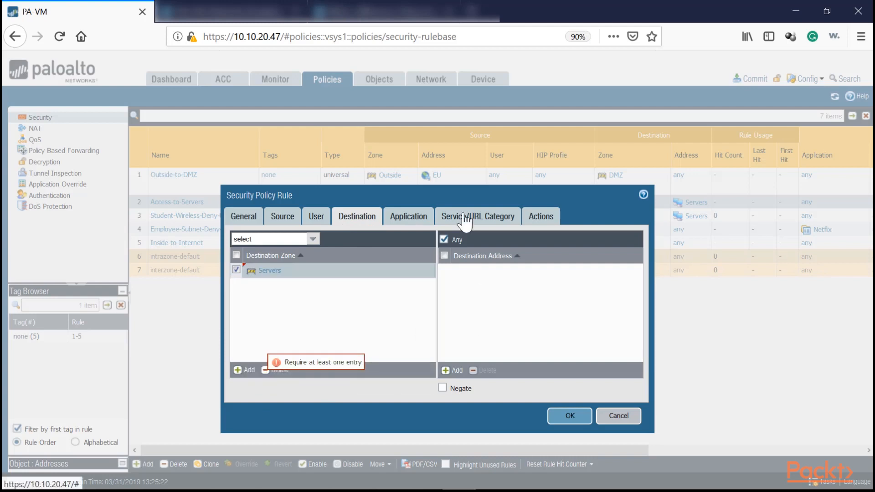
Create an IP Netmask address object named HR-Server with the value 10.30.0.10 as the rule's destination address
click(460, 370)
click(457, 370)
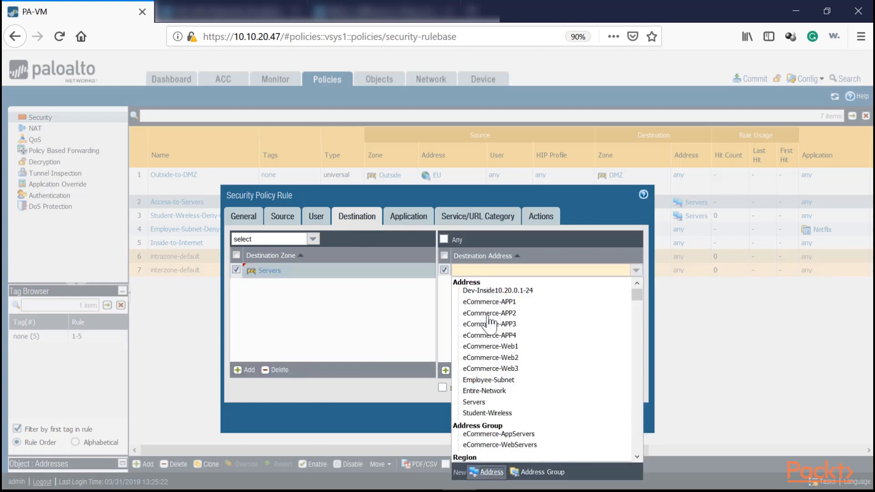
click(490, 472)
text(HR)
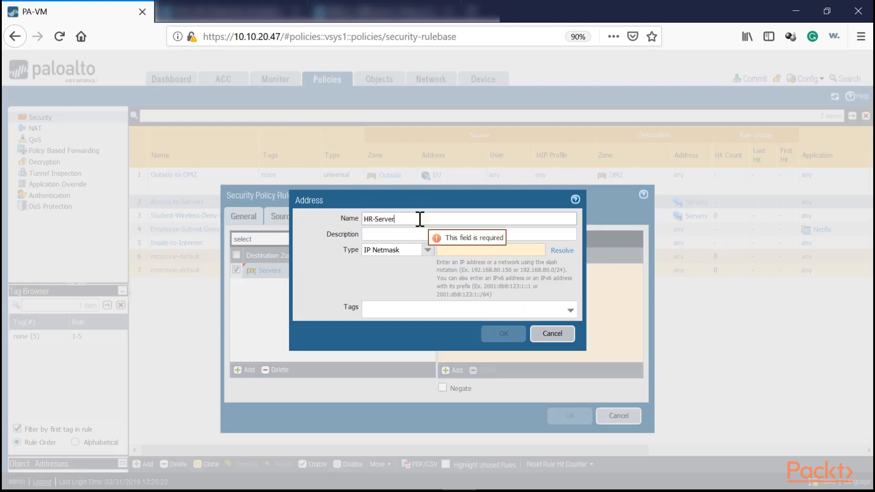
text(-Server)
drag(443, 199, 285, 189)
click(304, 239)
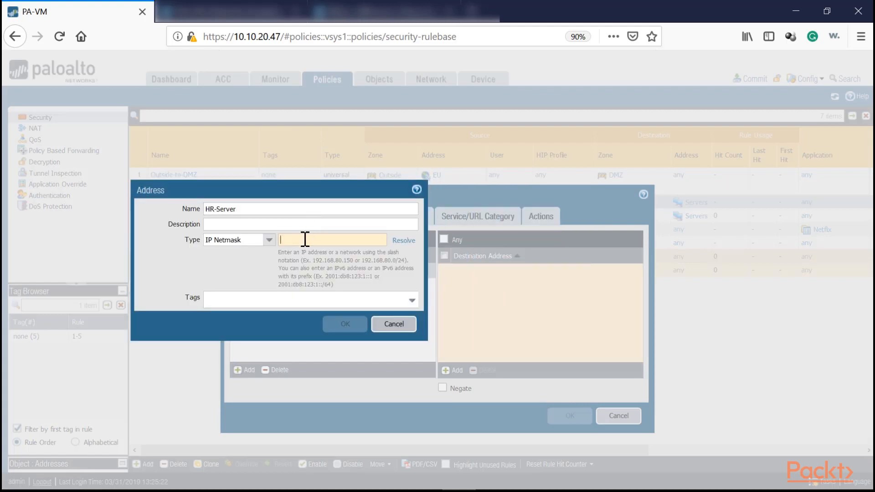
text(10.30.)
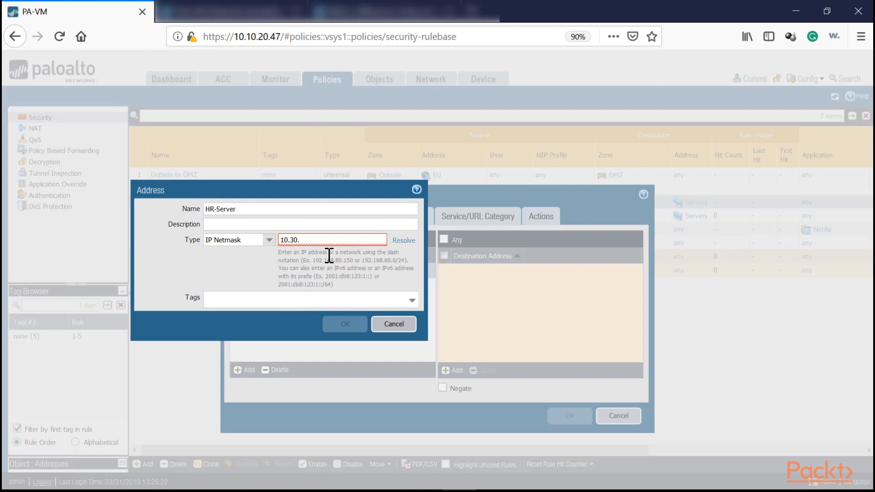
text(0.10/32)
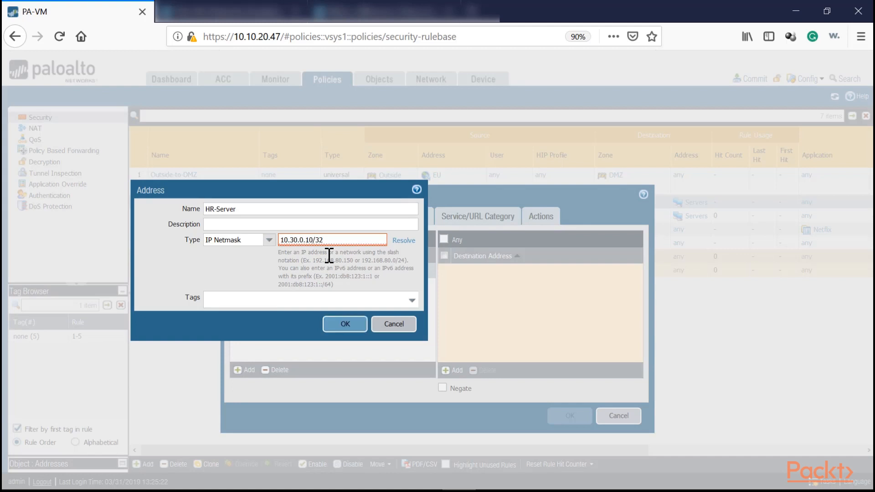
drag(313, 240, 334, 239)
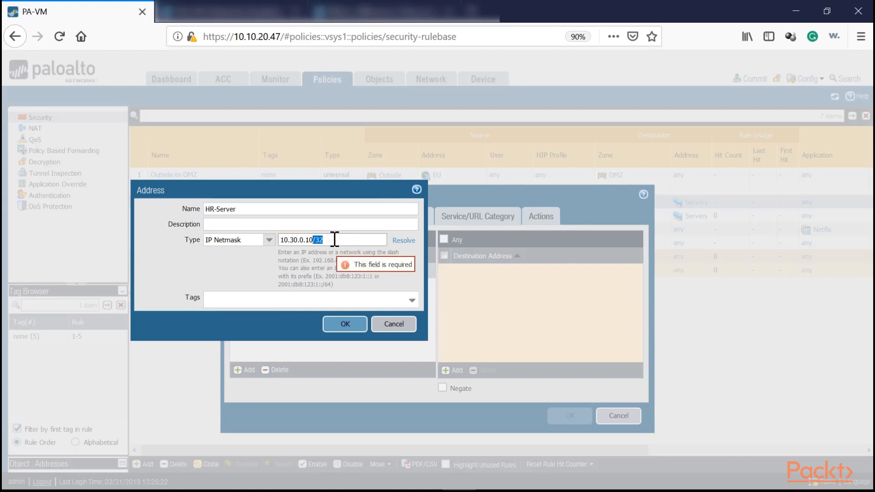
key(BackSpace)
key(Return)
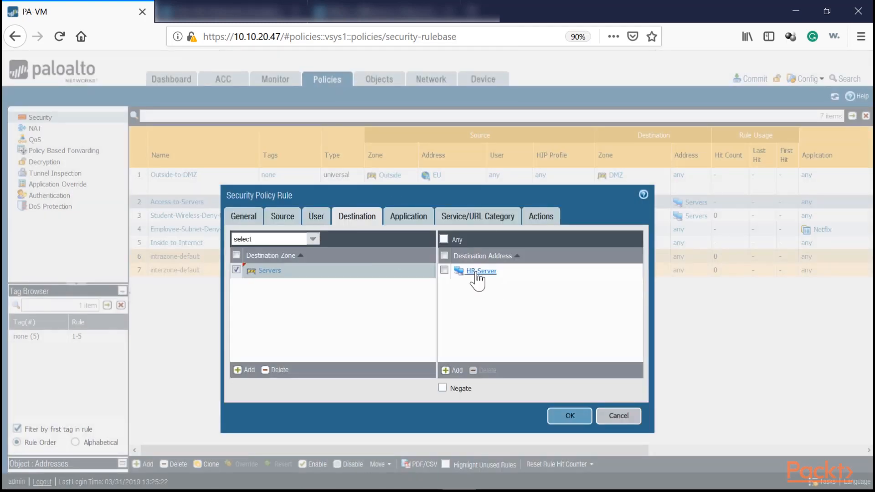
Choose the rule's service option, check its Action setting and save the rule
click(419, 221)
click(469, 220)
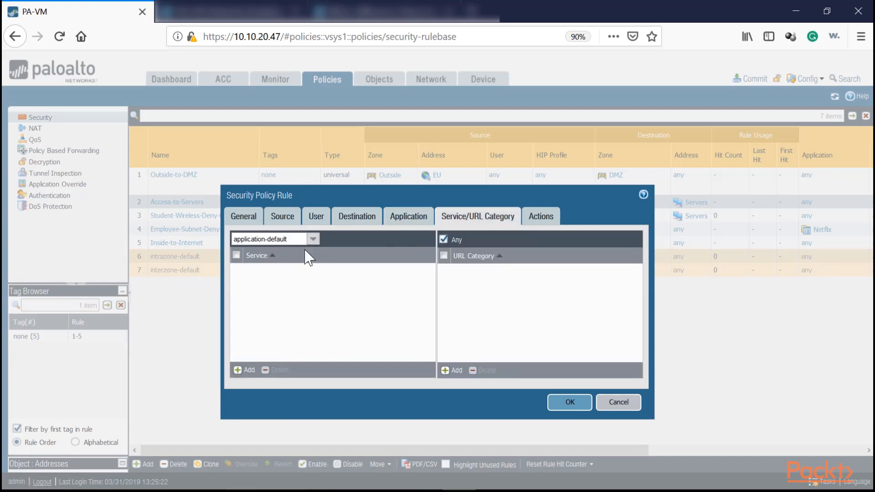
click(313, 238)
click(267, 264)
click(542, 219)
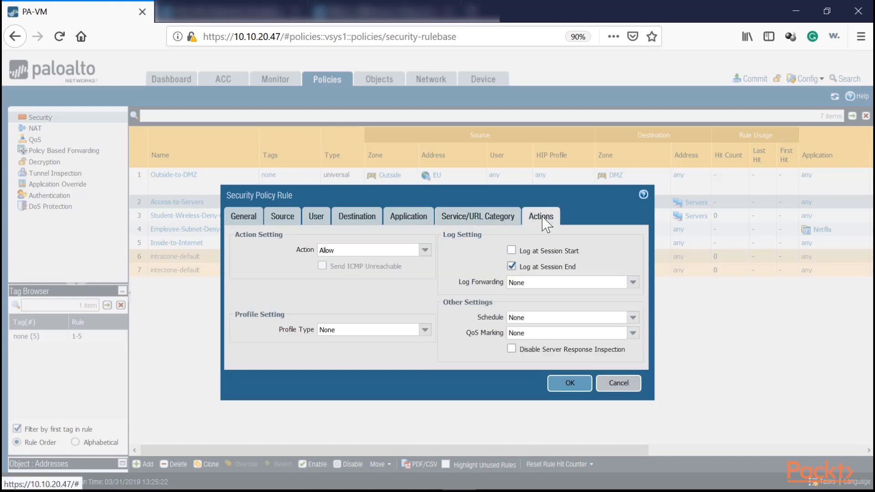
click(565, 383)
Widen the User column and move Access-to-Servers below Marketing-Deny-HR-Servers, making the HR rule second in the rulebase
drag(532, 145, 568, 157)
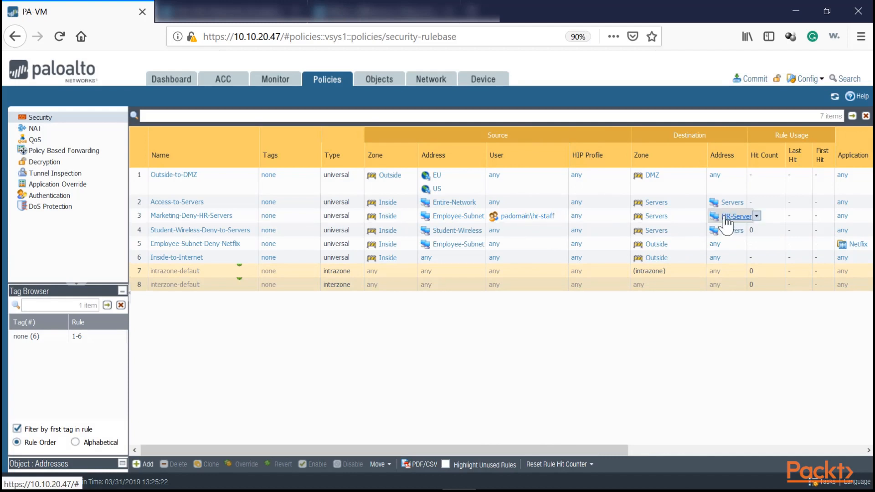
click(224, 202)
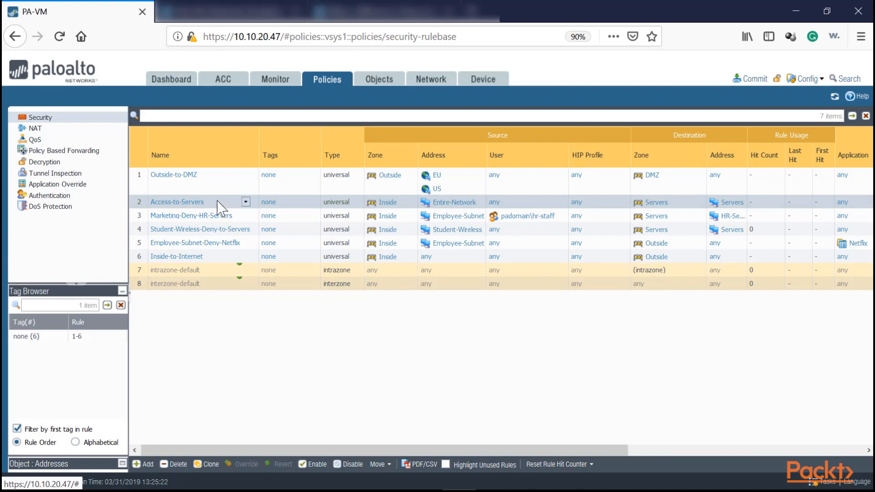
drag(221, 207, 217, 228)
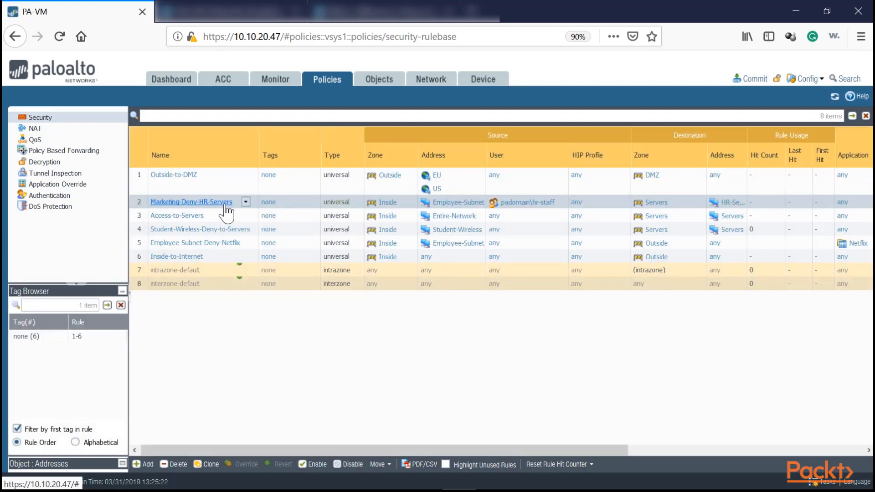
Rename the Marketing-Deny-HR-Servers rule as HR-Allow-HR-Servers and save it
click(199, 203)
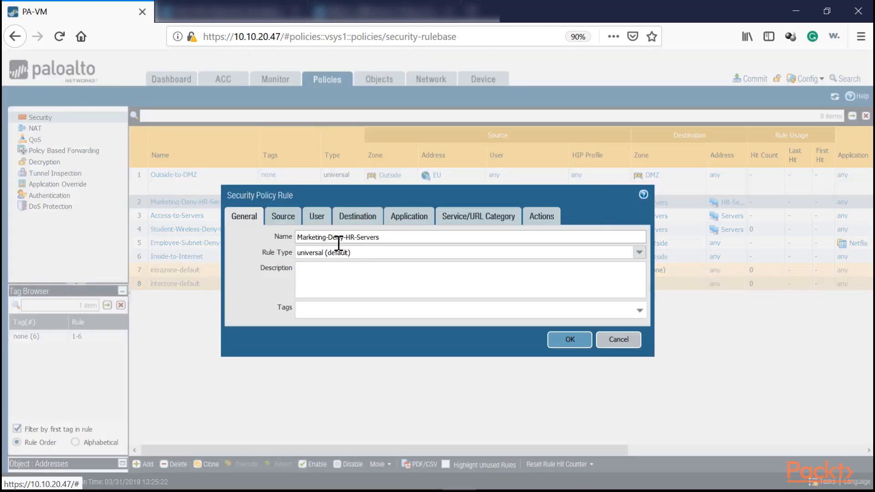
drag(343, 237, 265, 235)
text(HR-Allow)
click(570, 339)
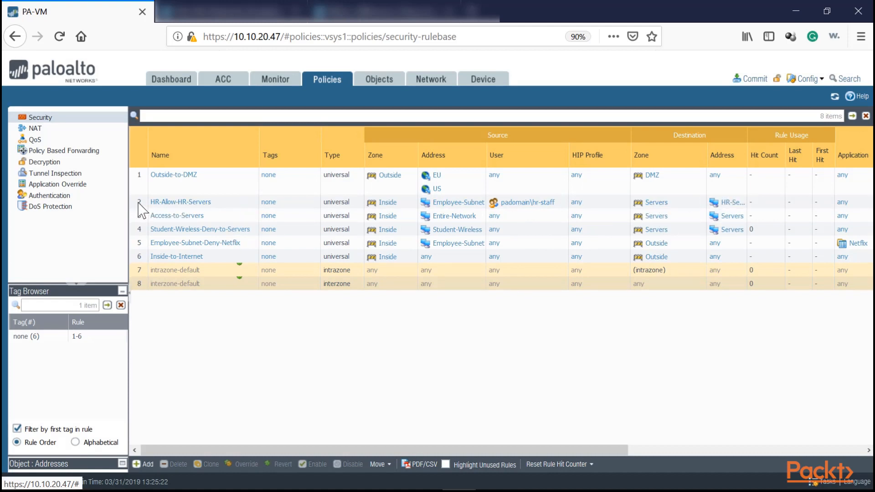
Add a security rule named Deny-Access-to-HR_Servers with source zone Inside and source address Employee-Subnet
text(D)
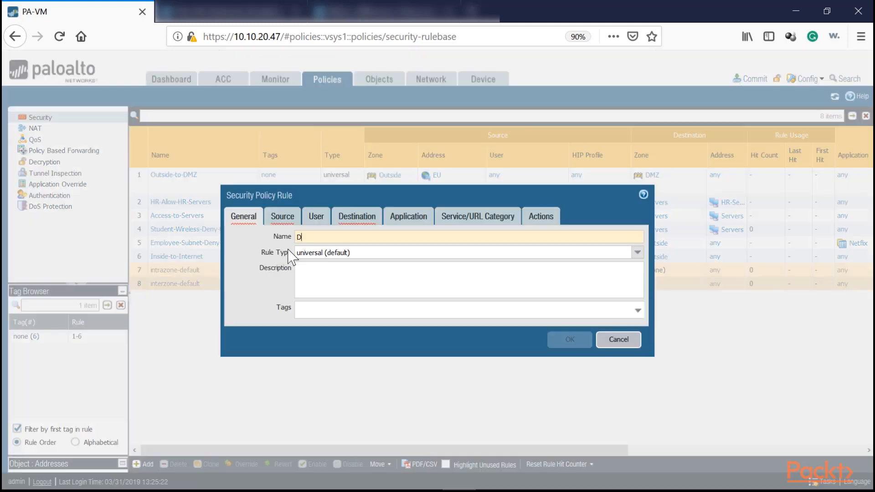
text(eny-Access-to-HR_Servers)
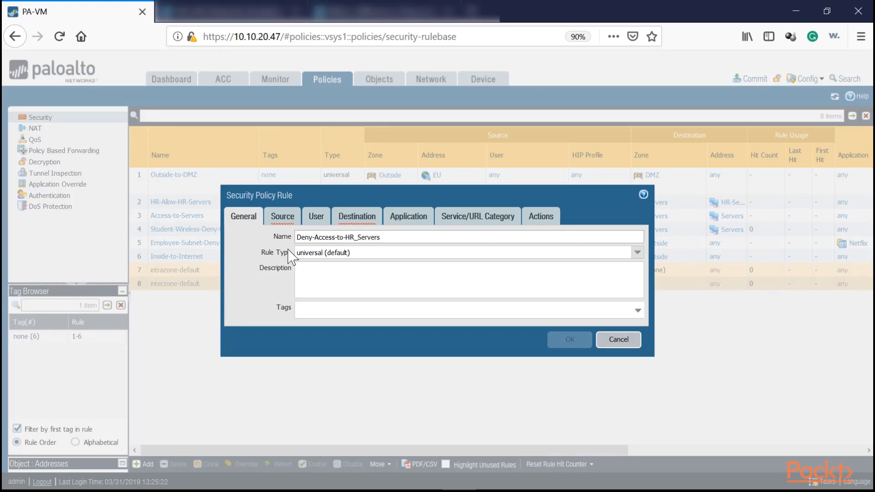
click(283, 216)
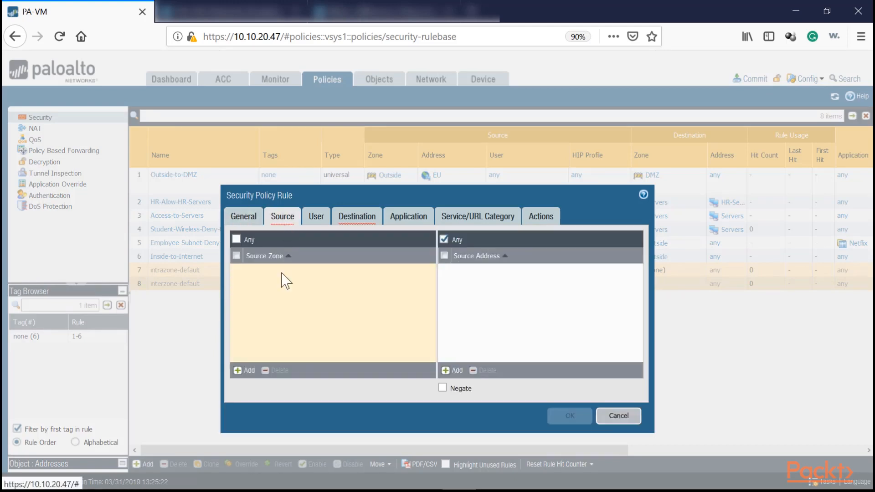
click(241, 371)
click(255, 305)
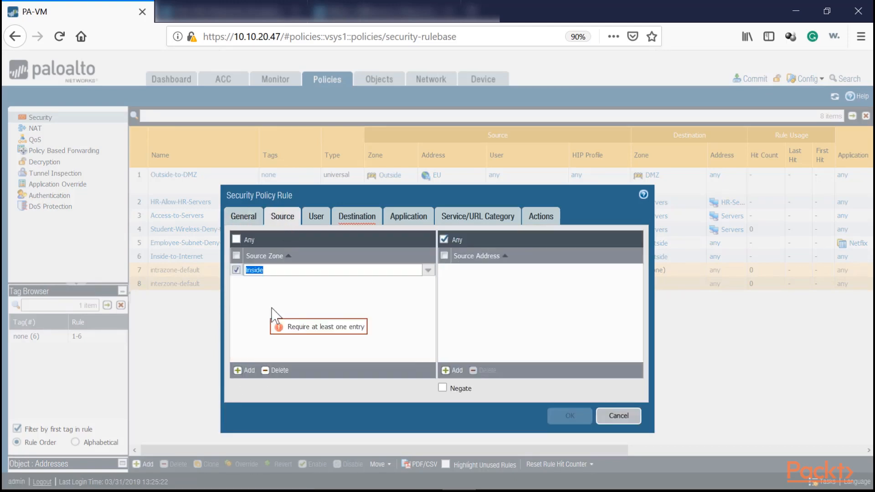
click(495, 312)
click(454, 372)
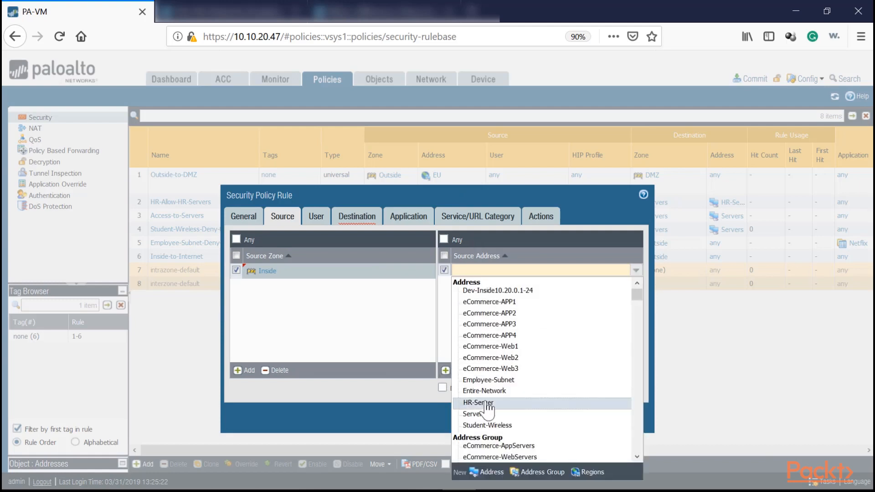
click(487, 384)
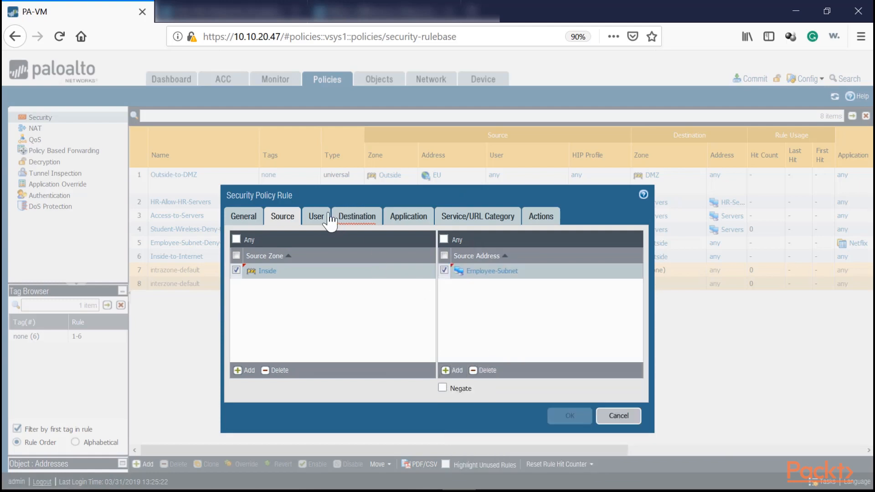
Set the new deny rule's destination zone to Servers and its destination address to HR-Server
click(347, 220)
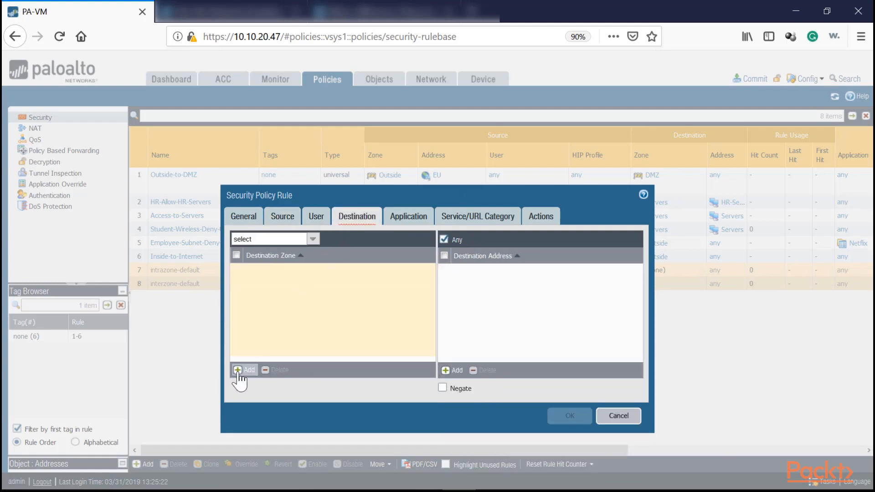
click(237, 370)
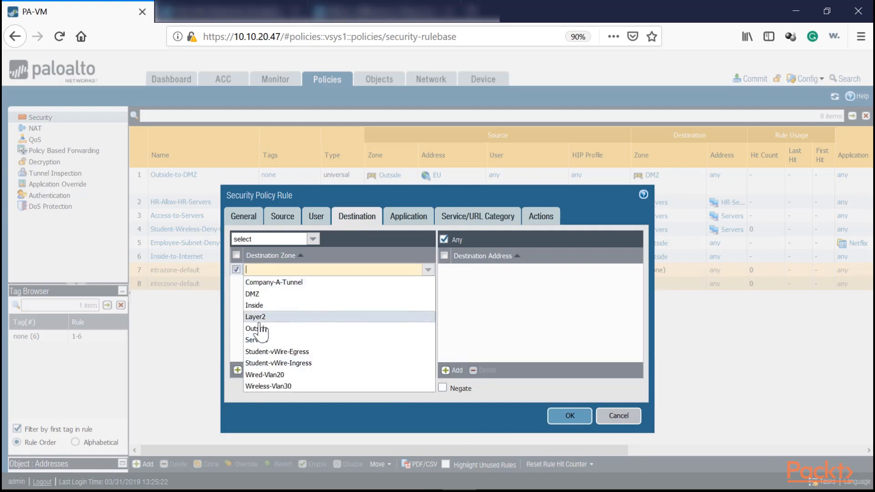
click(257, 341)
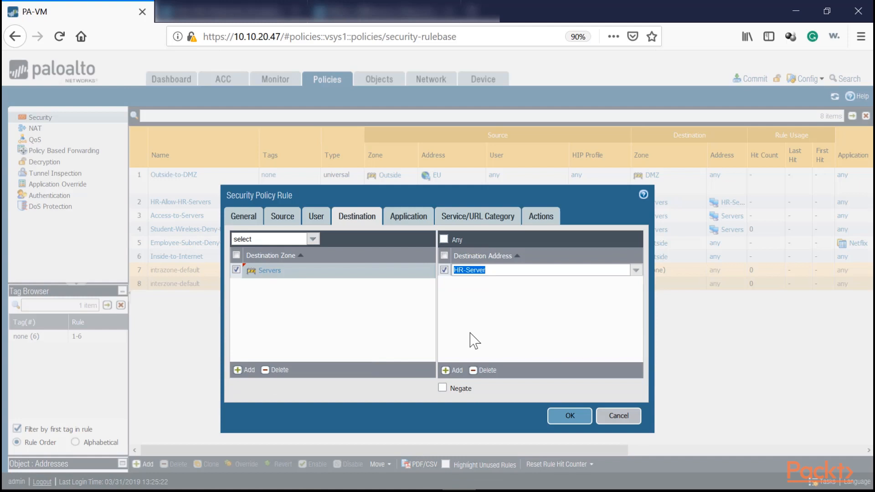
click(473, 332)
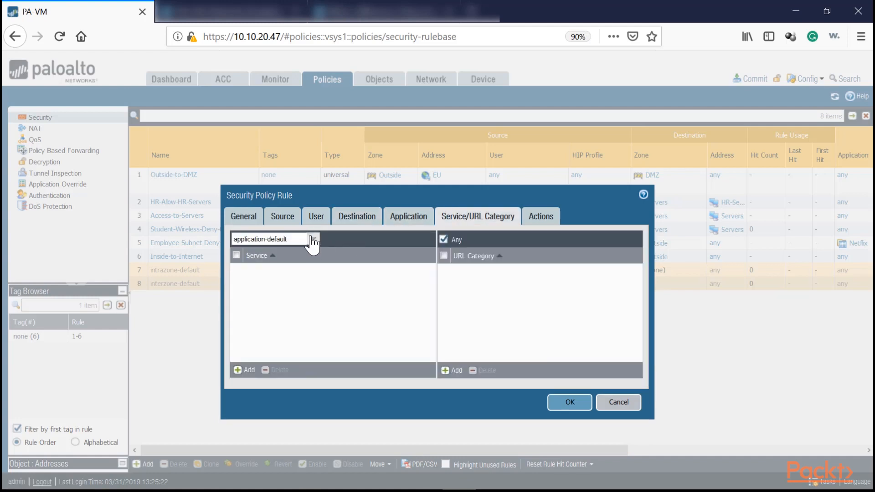
Set the deny rule's service to any and its action to Deny, and save the rule
click(312, 239)
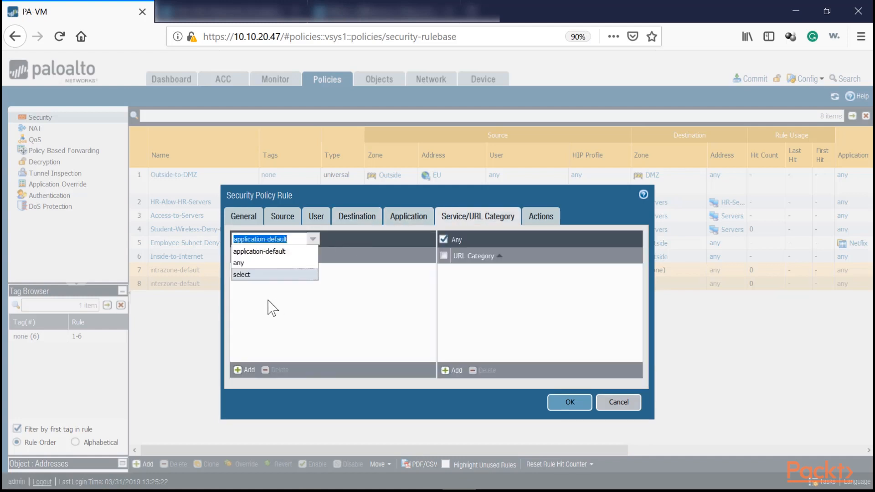
click(262, 264)
click(541, 216)
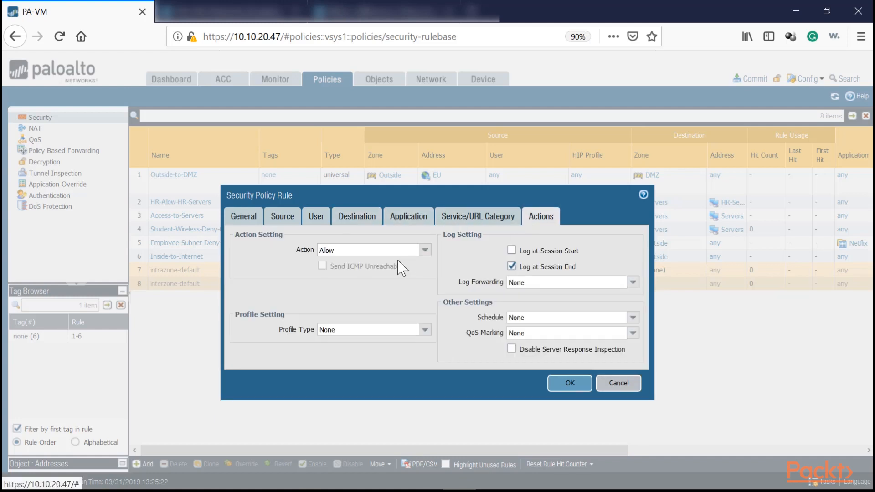
click(425, 249)
click(335, 263)
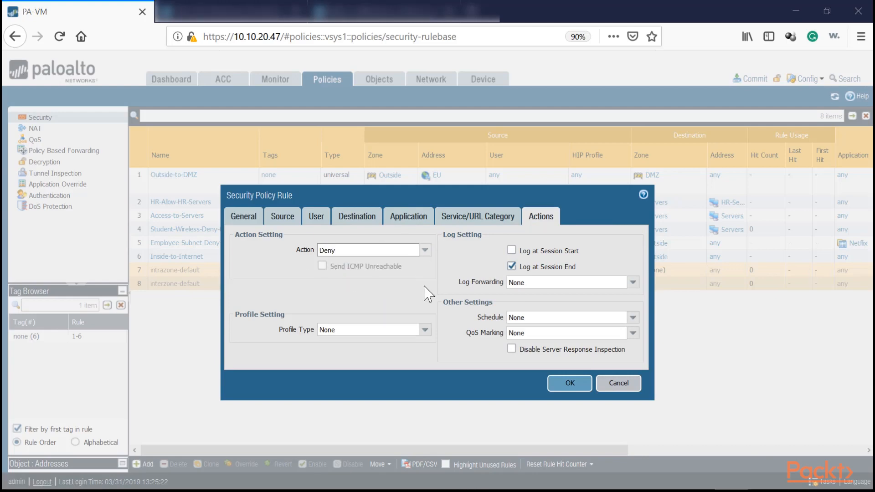
click(565, 385)
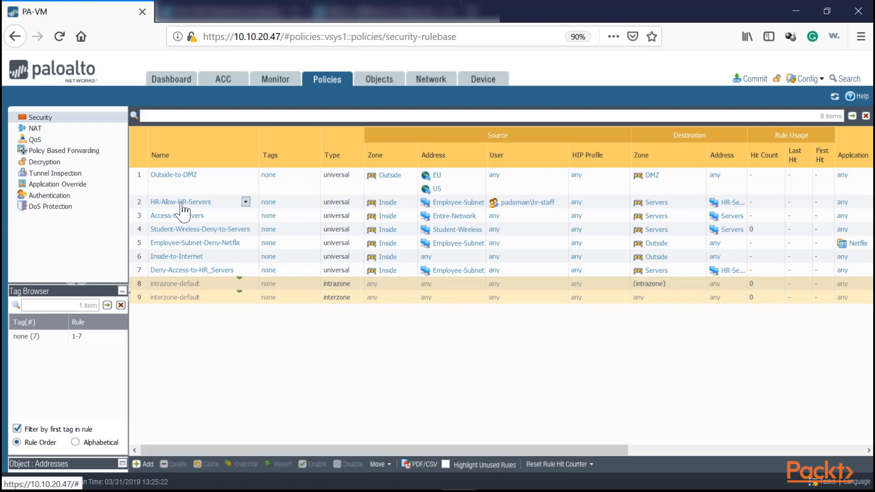
Move Deny-Access-to-HR_Servers directly below HR-Allow-HR-Servers, ahead of the Access-to-Servers rule
click(217, 204)
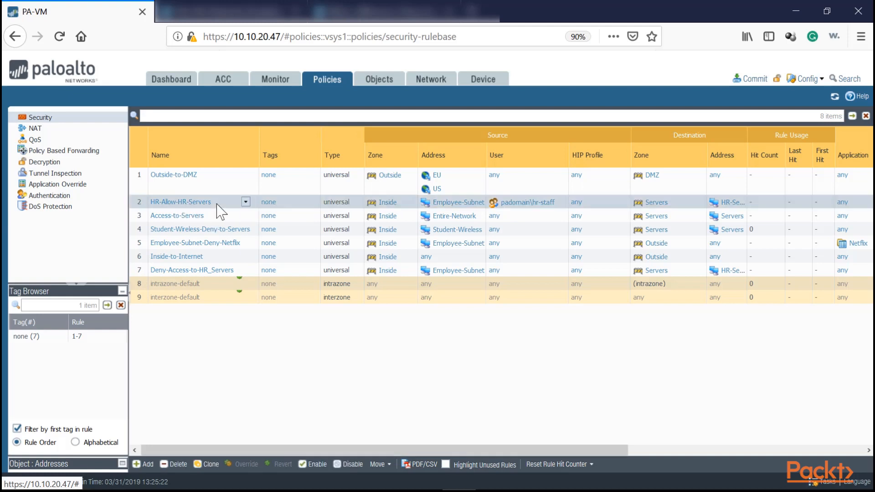
click(218, 217)
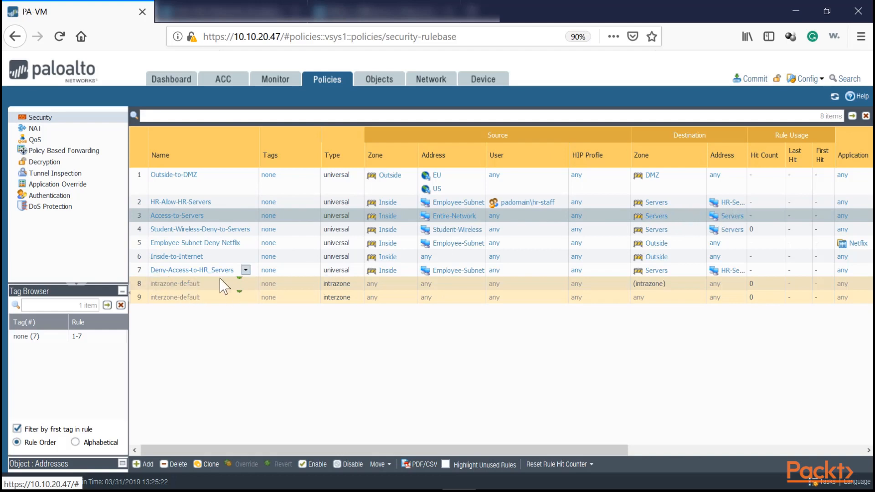
drag(230, 451, 145, 374)
drag(149, 272, 144, 215)
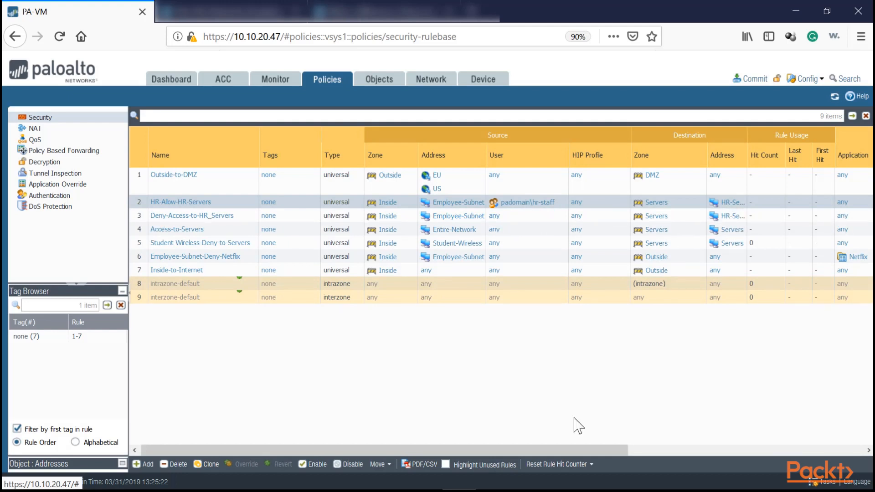
Review the actions and order of the HR allow, HR deny and Access-to-Servers rules
drag(566, 449, 778, 448)
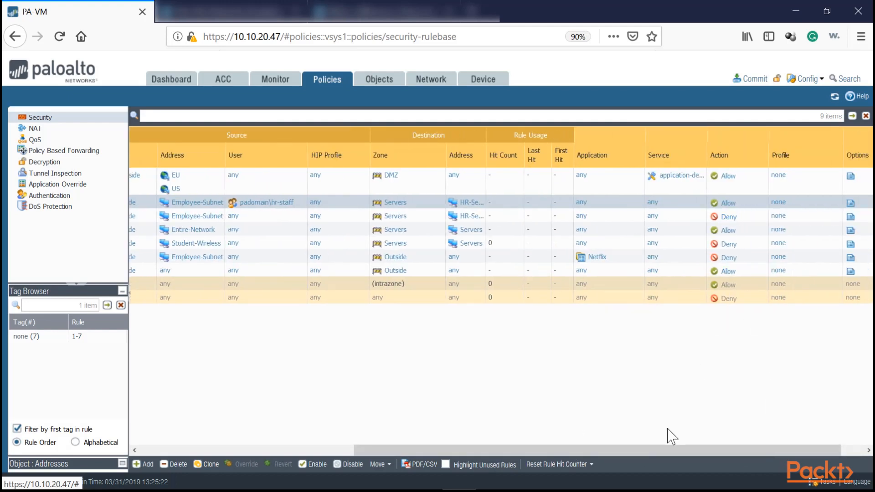
drag(649, 446, 324, 440)
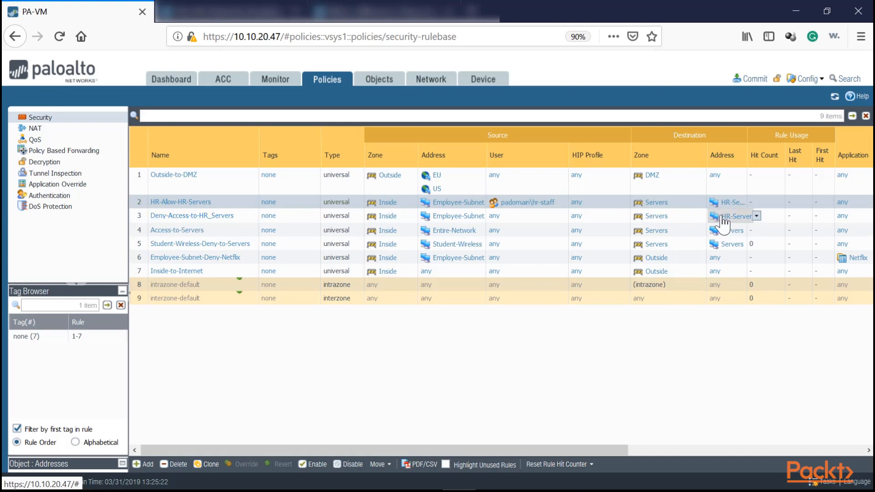
click(145, 218)
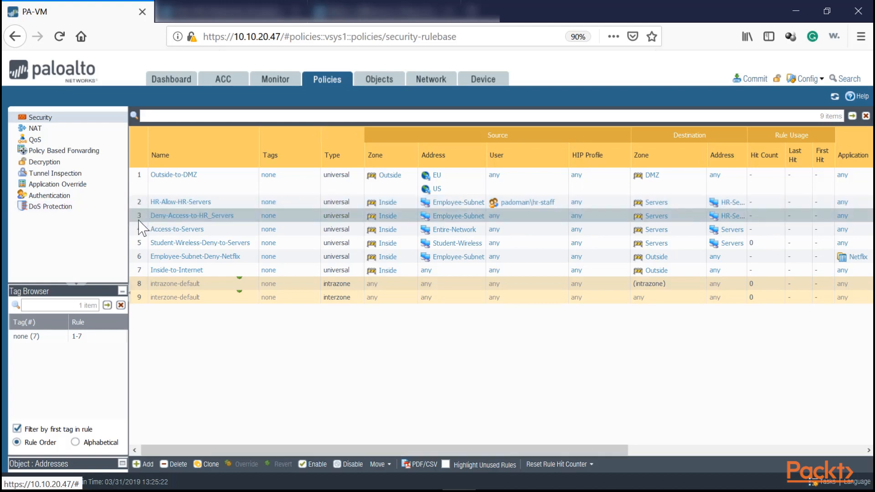
click(137, 229)
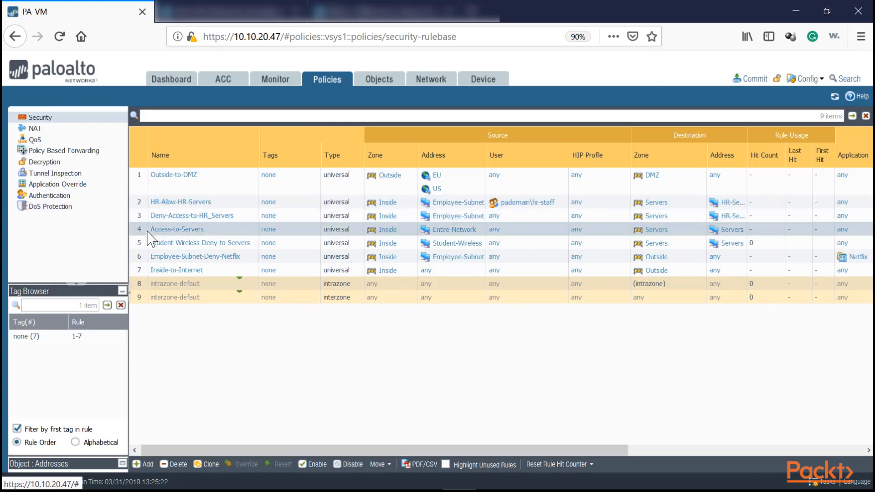